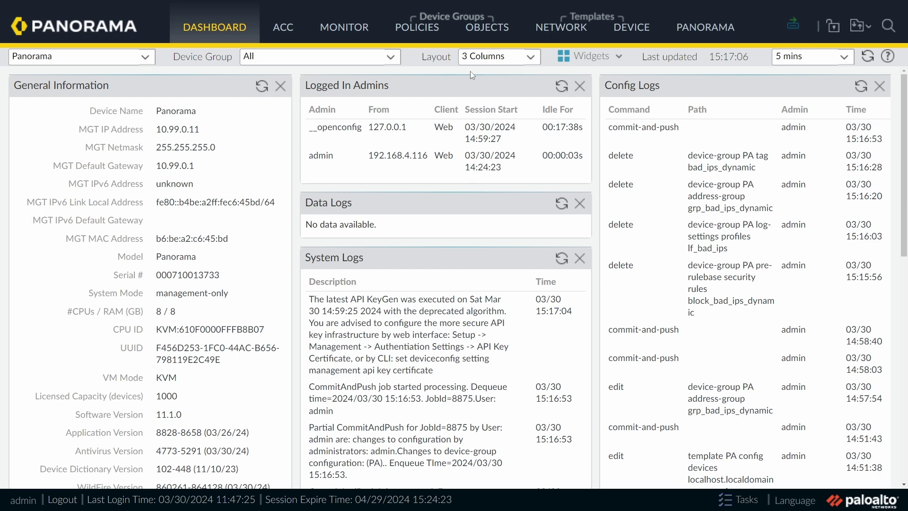
Step: Create the tag bad_ips_dynamic under Objects > Tags, marked Shared and colored Red
left_click(501, 34)
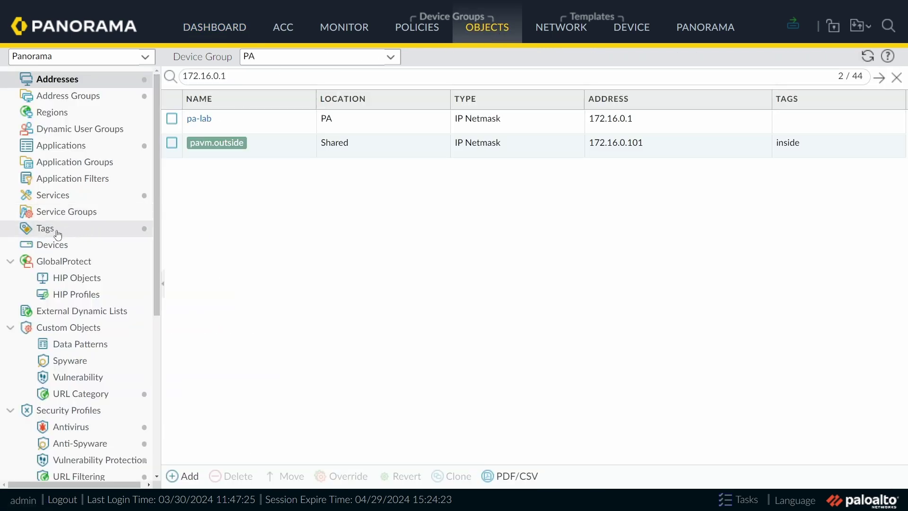
left_click(57, 233)
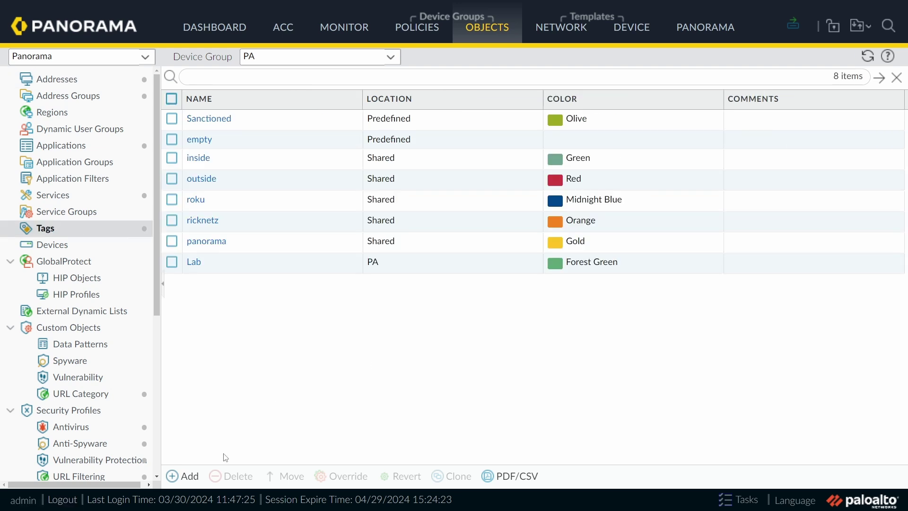
left_click(188, 477)
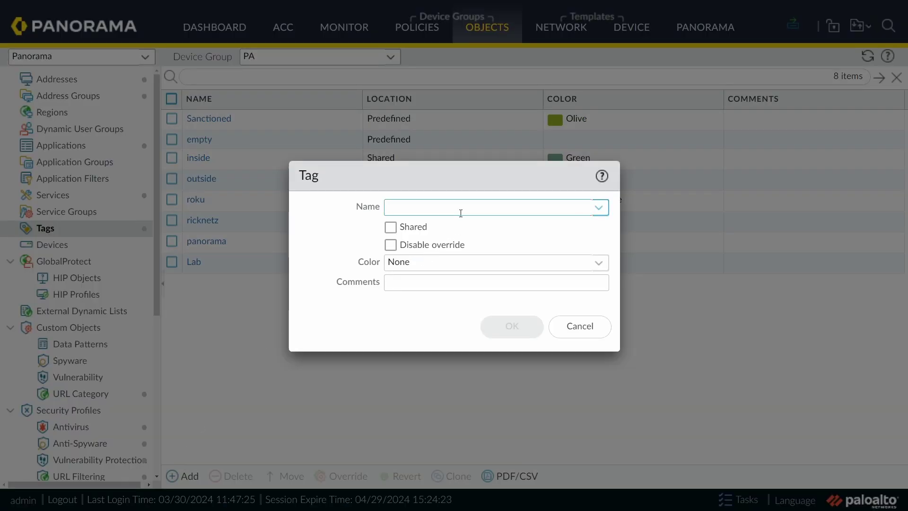
type("bar")
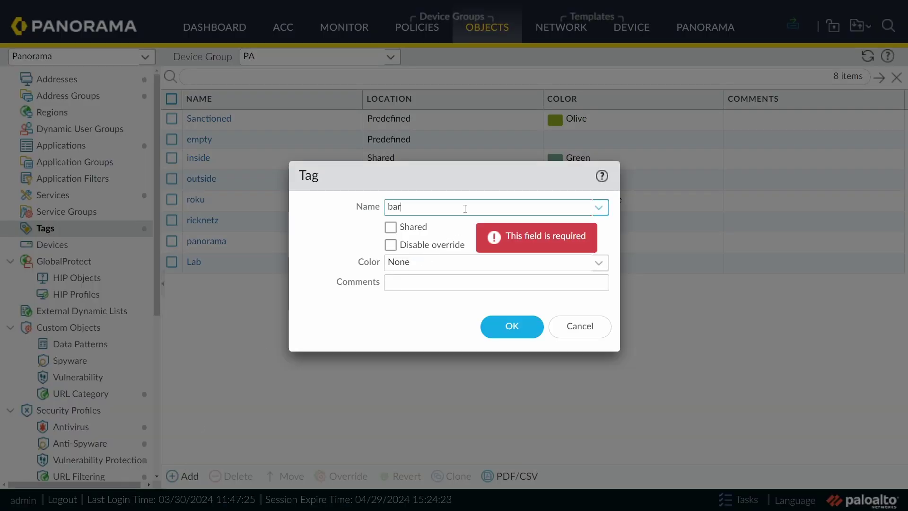
type("_ips_dynamic")
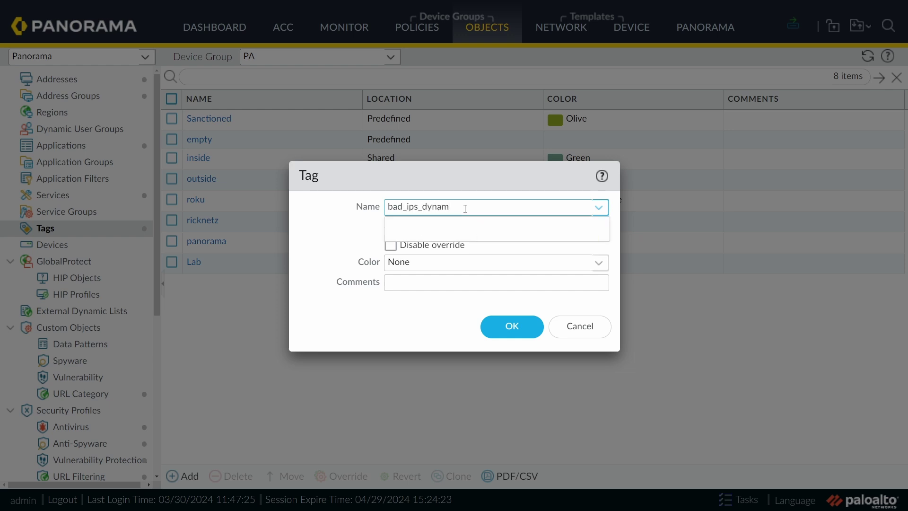
left_click(371, 232)
left_click(390, 228)
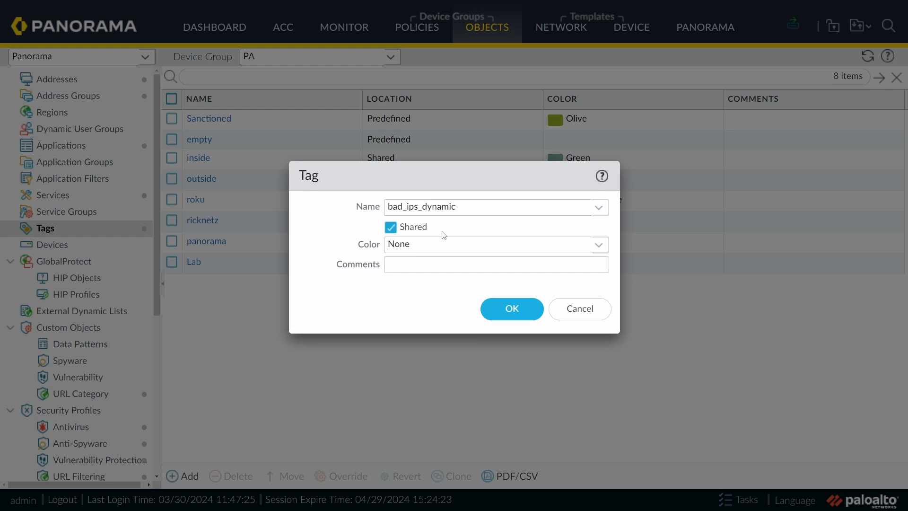
left_click(572, 244)
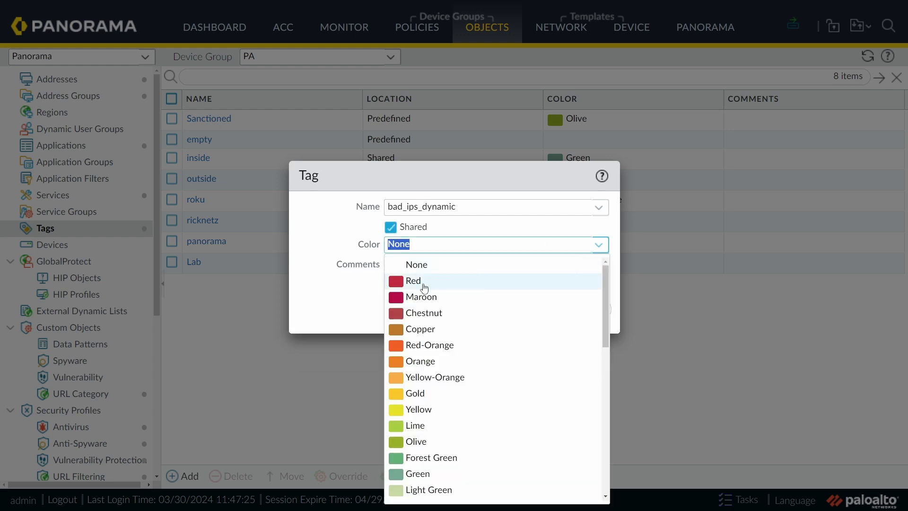
left_click(420, 284)
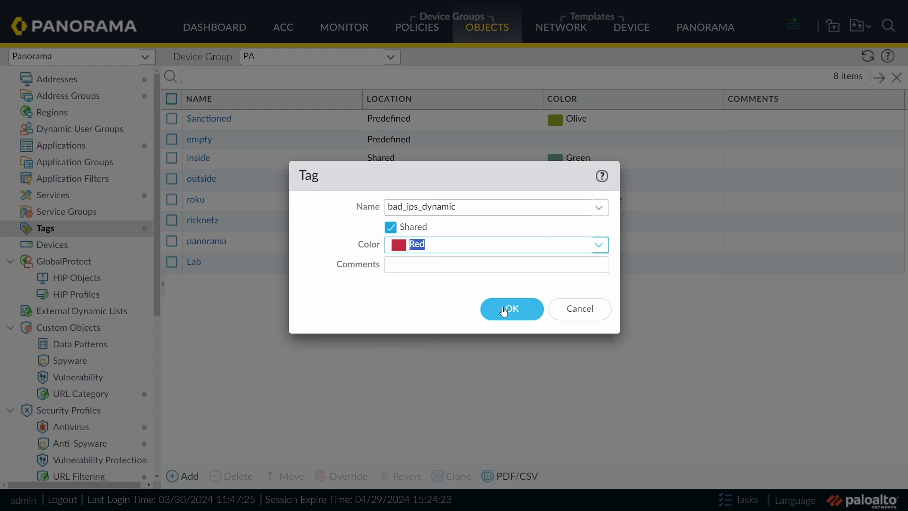
left_click(504, 312)
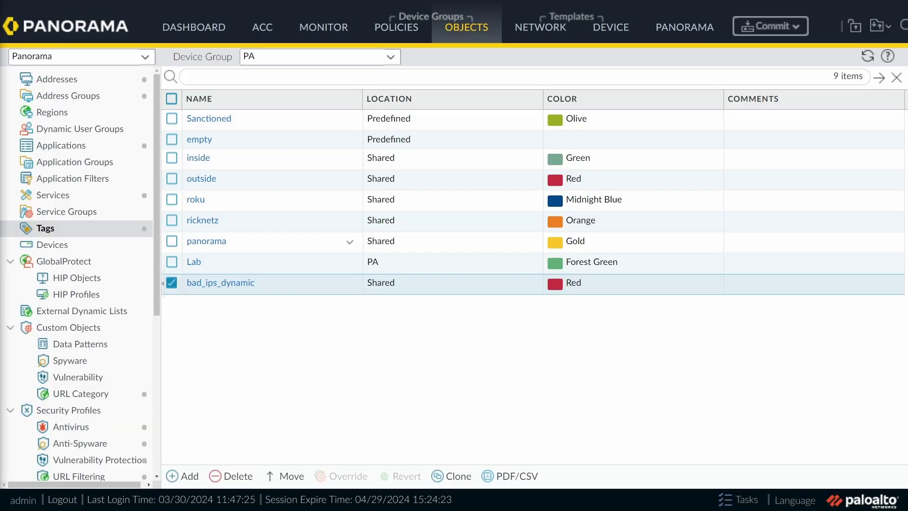
Step: Start a new shared Dynamic address group named grp_bad_ips_dynamic
left_click(97, 96)
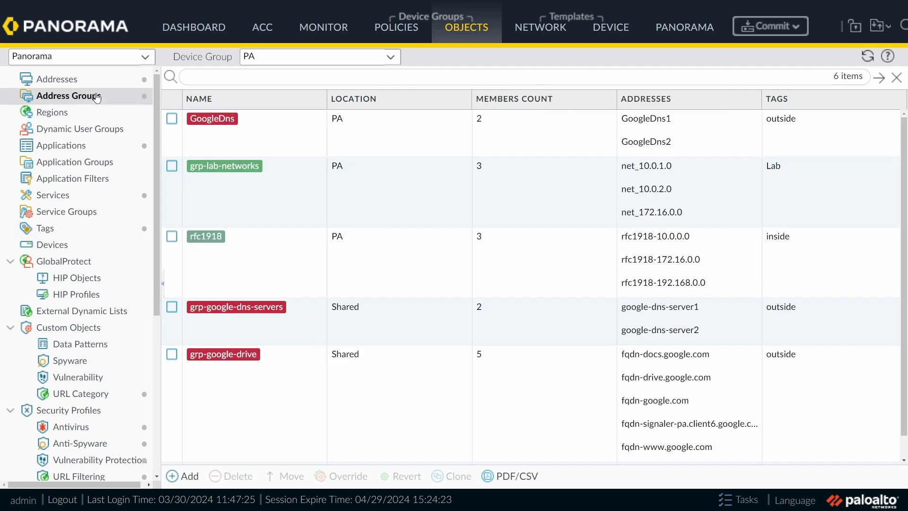
left_click(189, 476)
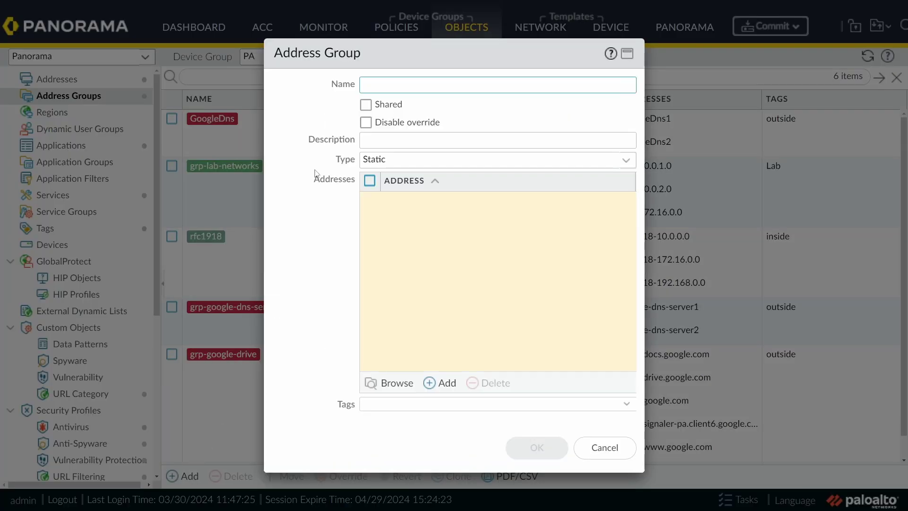
left_click(366, 105)
left_click(414, 85)
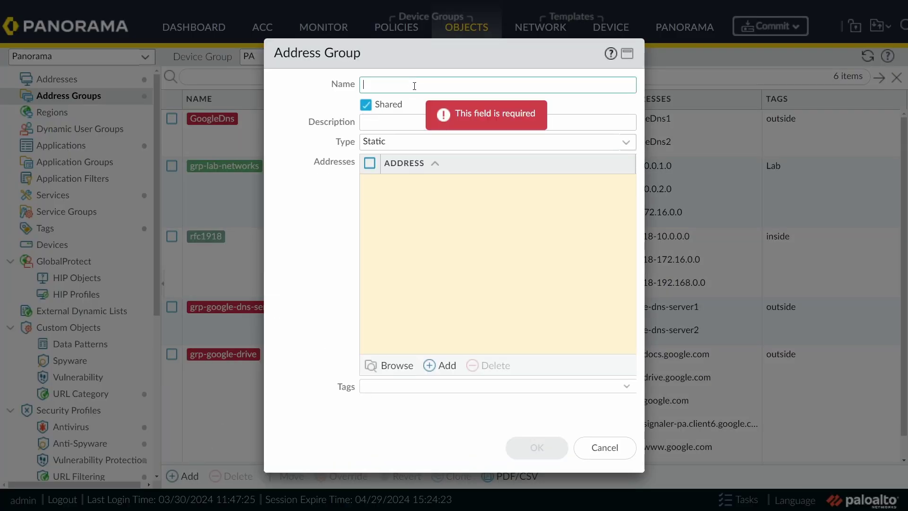
type("grp_bad_ips_dynamic")
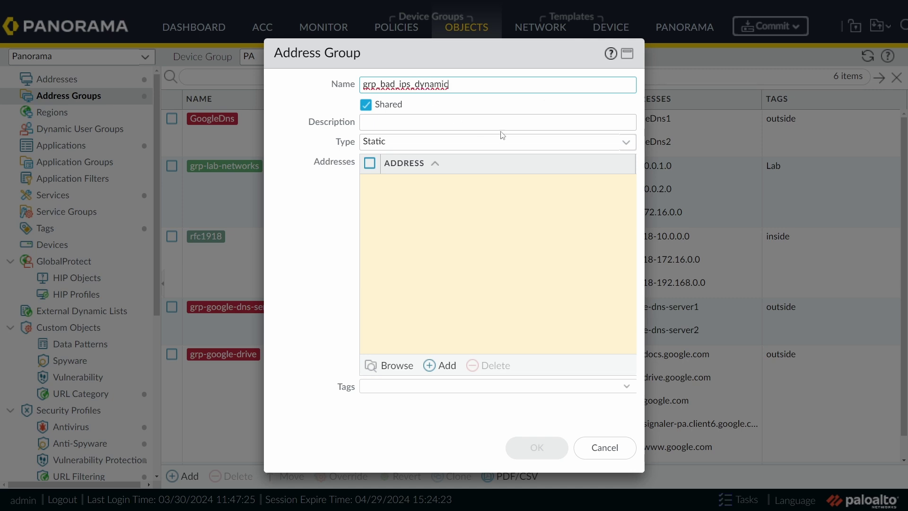
left_click(623, 142)
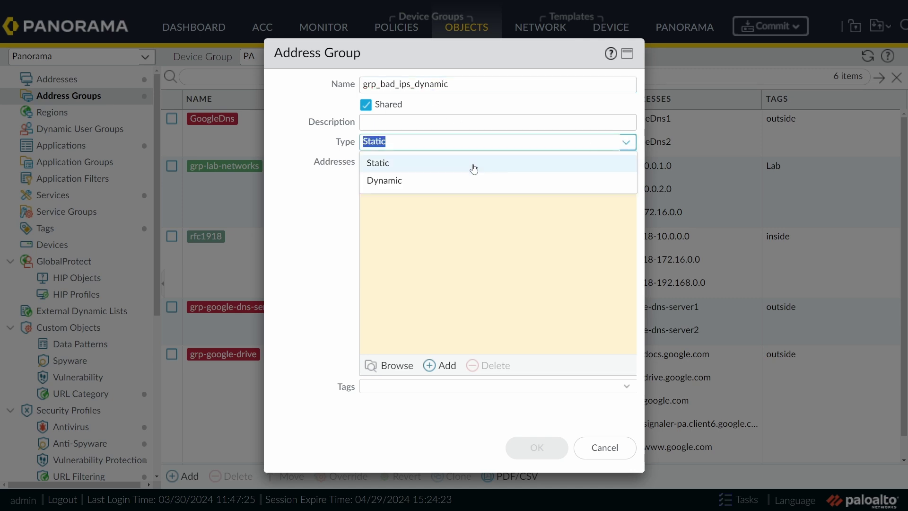
left_click(420, 181)
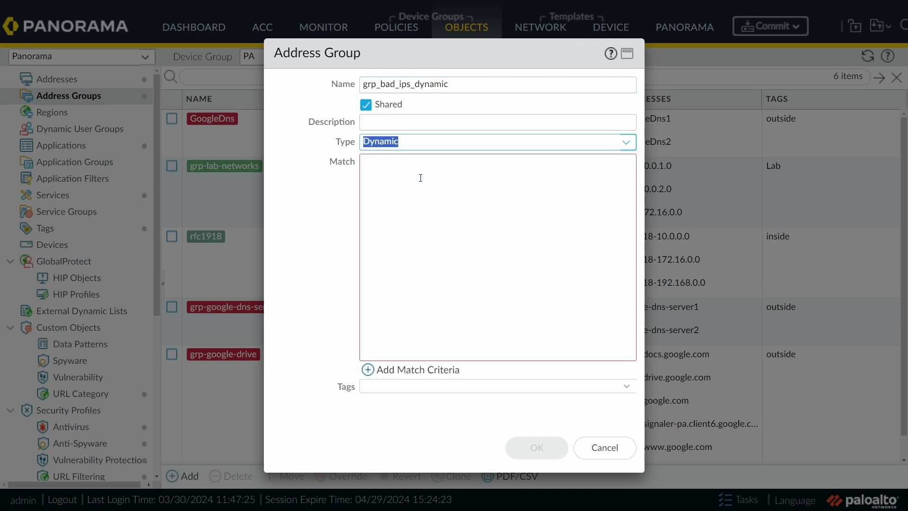
Step: Match the group on the bad_ips_dynamic tag, tag it outside, and save it
left_click(407, 373)
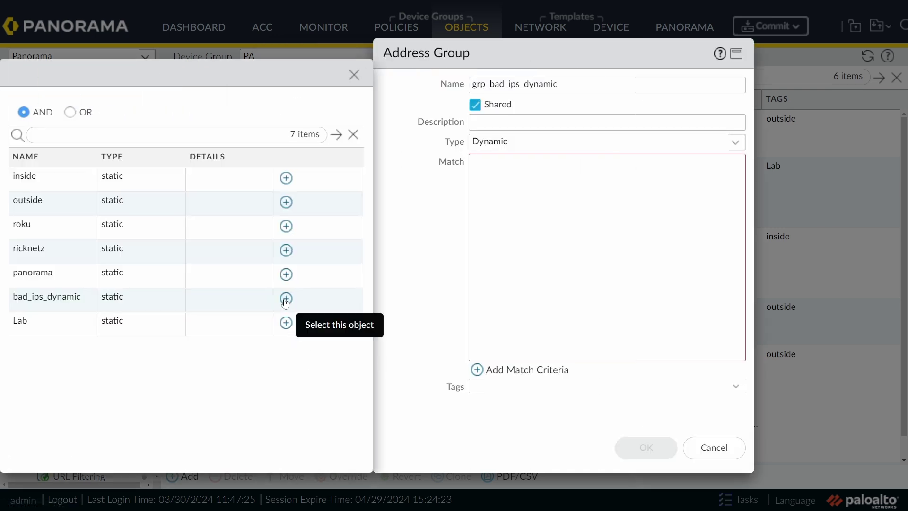
left_click(286, 299)
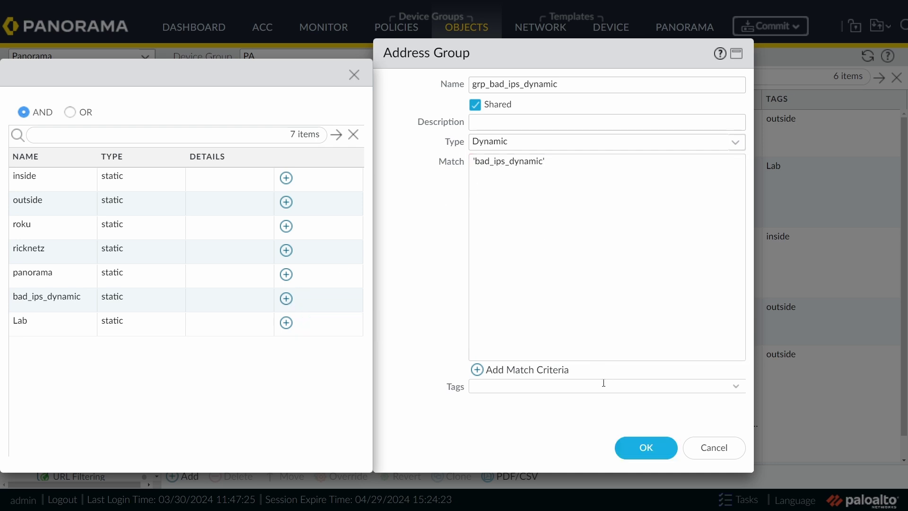
left_click(570, 386)
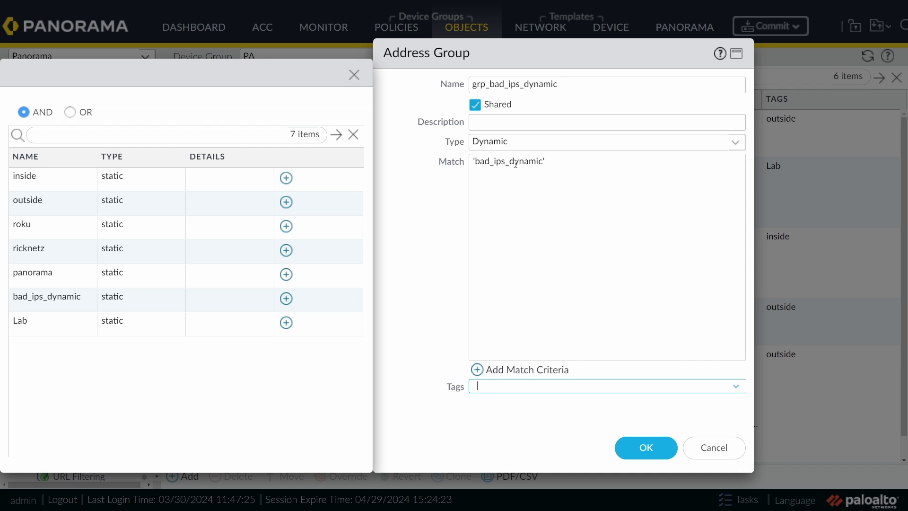
left_click(737, 387)
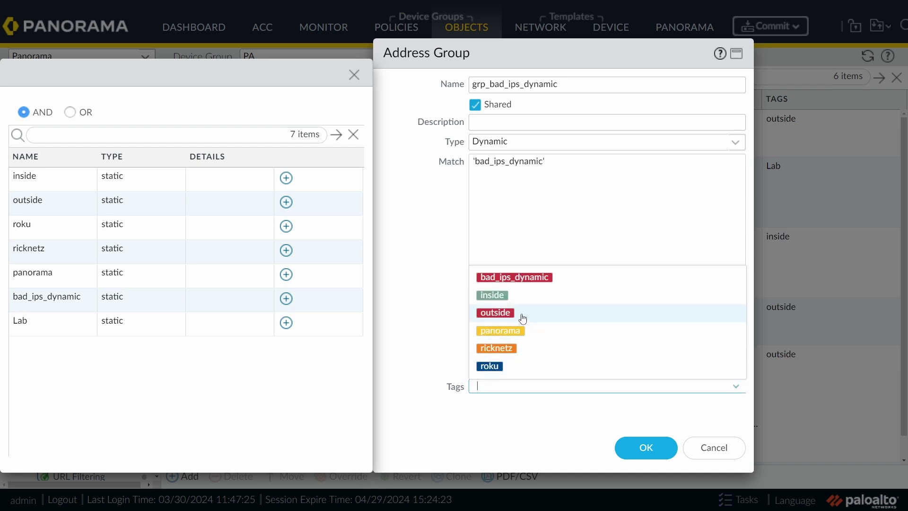
left_click(523, 318)
left_click(430, 414)
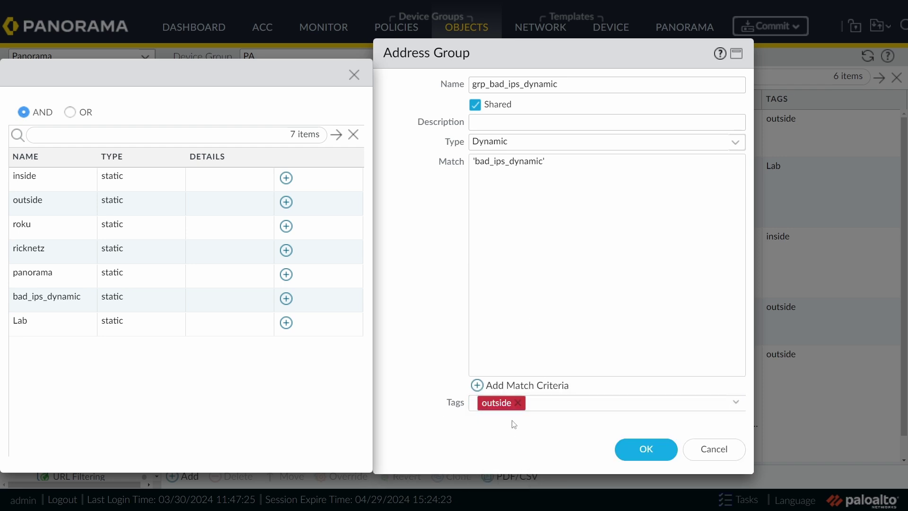
left_click(651, 455)
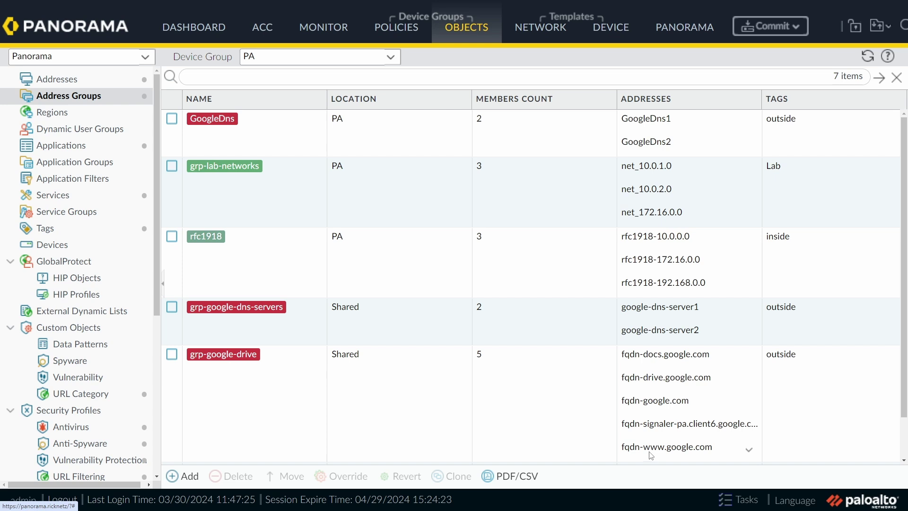
Step: Clone IoT Security Default Profile to Shared and open the new IoT Security Default Profile-1
left_click_drag(157, 277, 158, 310)
scroll(83, 406, "down", 3)
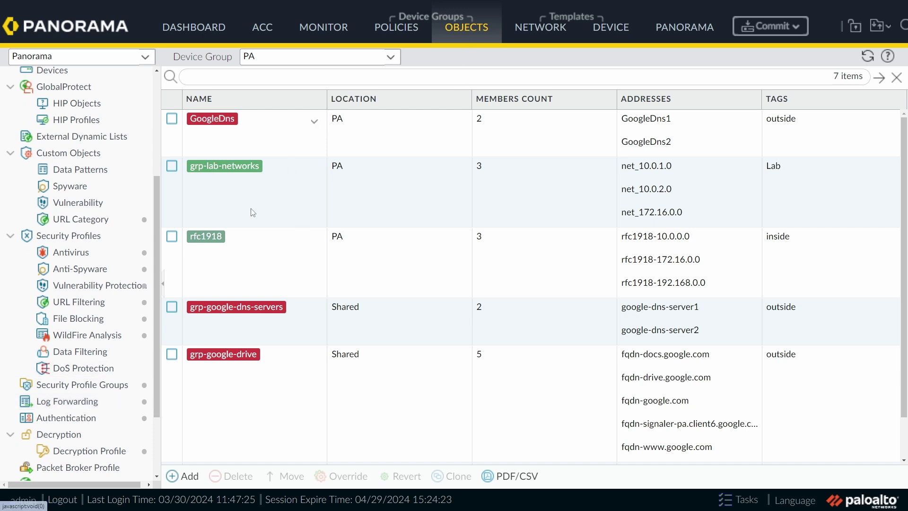
left_click(101, 407)
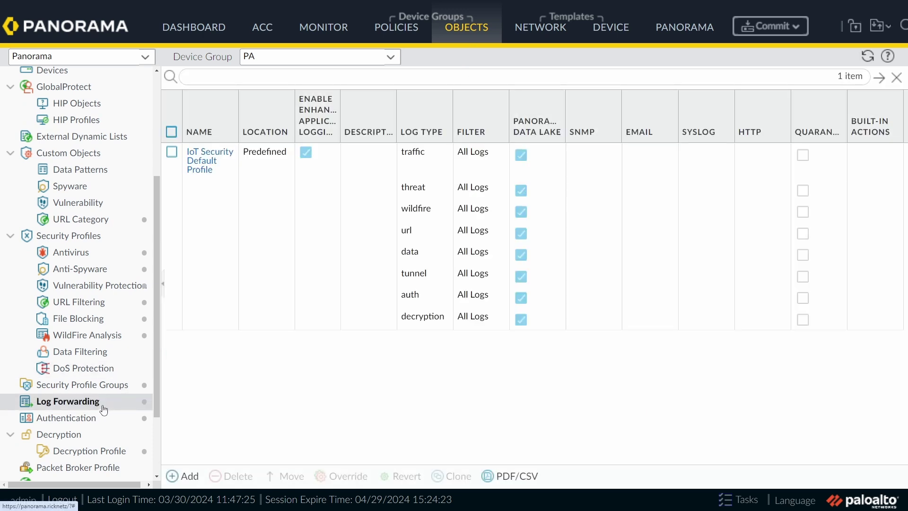
left_click(172, 158)
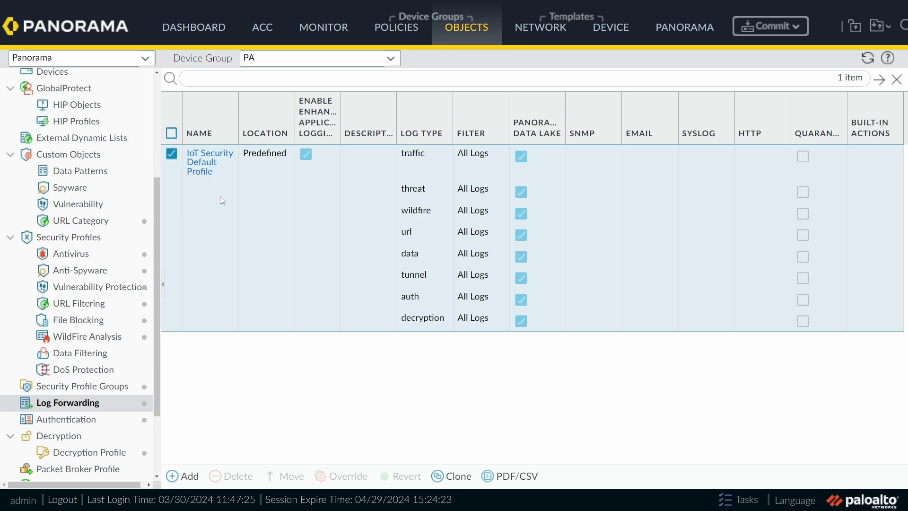
left_click(455, 477)
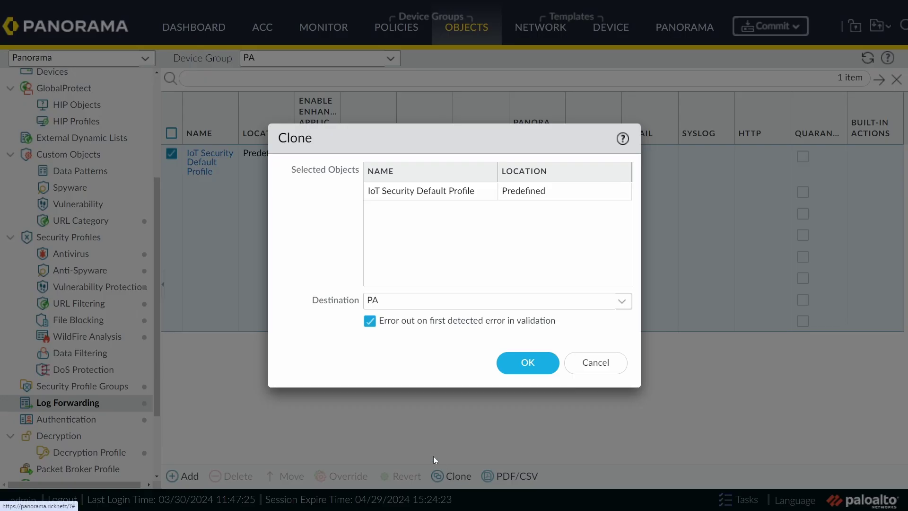
left_click(623, 303)
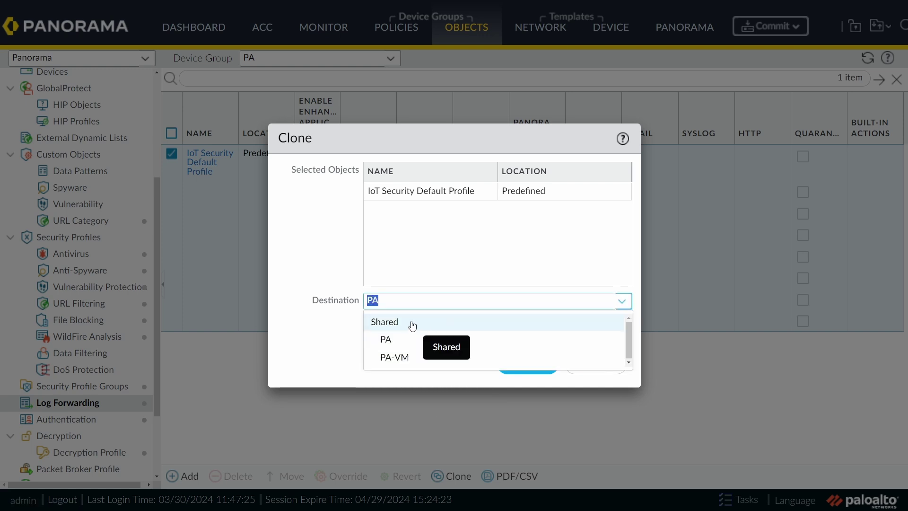
left_click(412, 322)
left_click(528, 363)
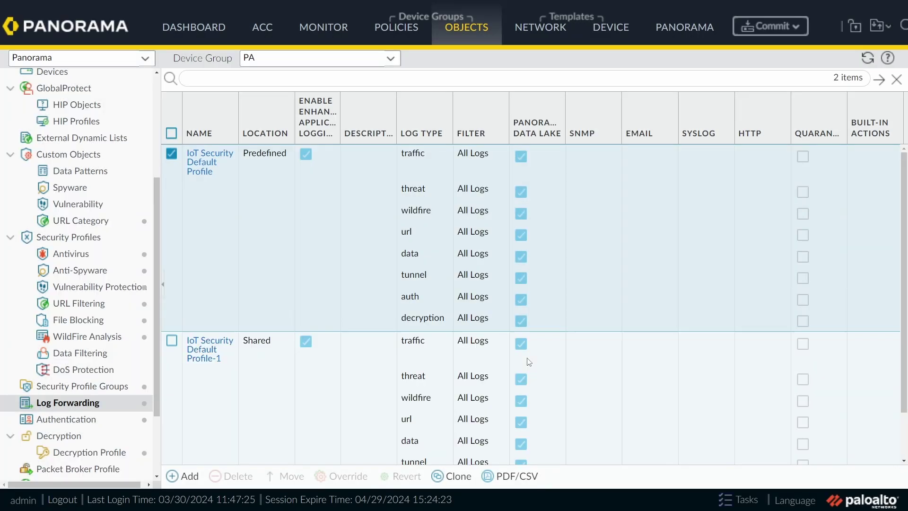
left_click(208, 356)
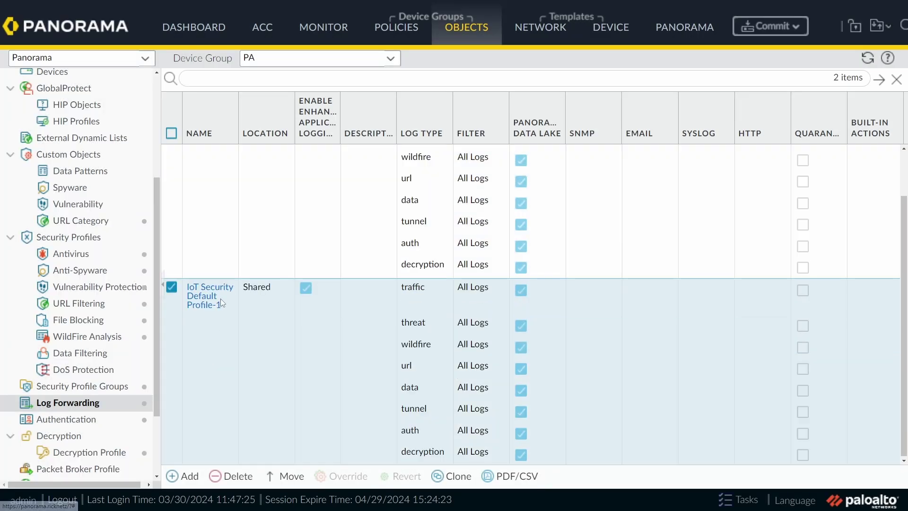
Step: Rename the log forwarding profile to lf_bad_ips
left_click(205, 306)
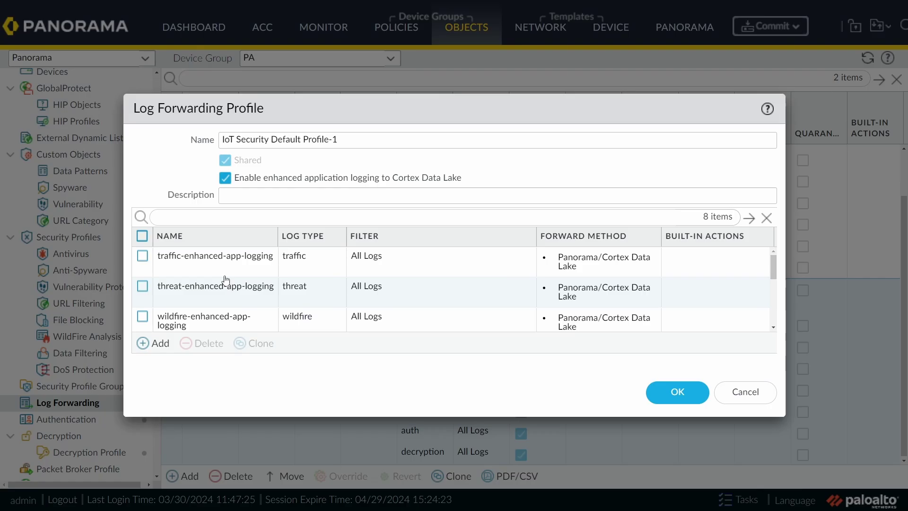
left_click(210, 138)
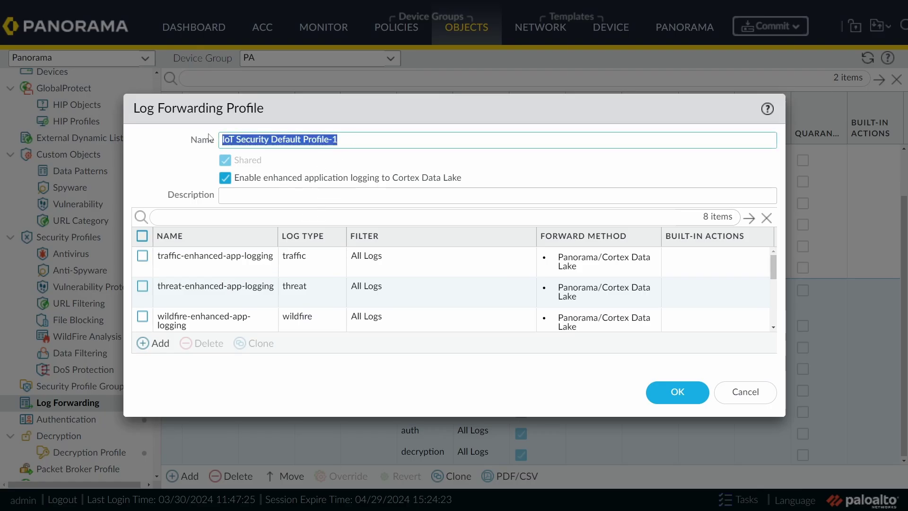
type("lf")
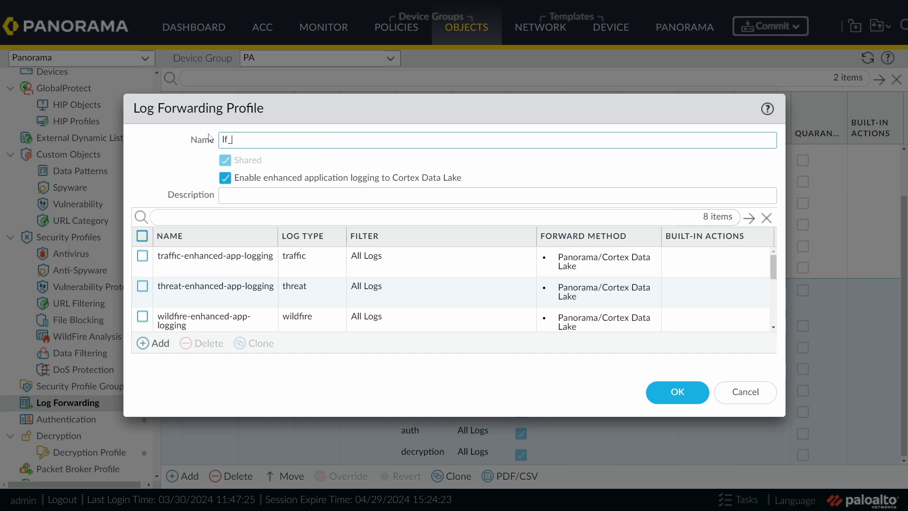
type("_bad_ips")
Step: Add match list add_tag_bad_ips_dynamic with log type threat and bring up its filter presets
left_click(156, 346)
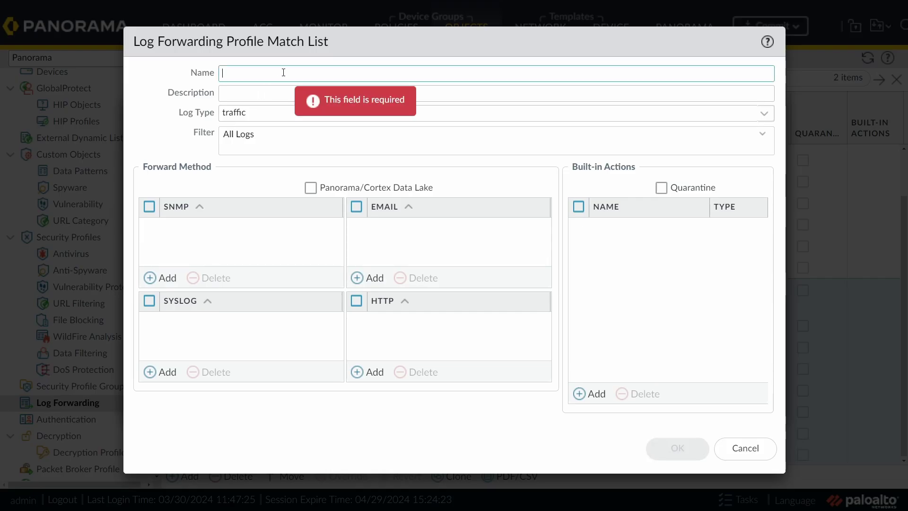
type("add")
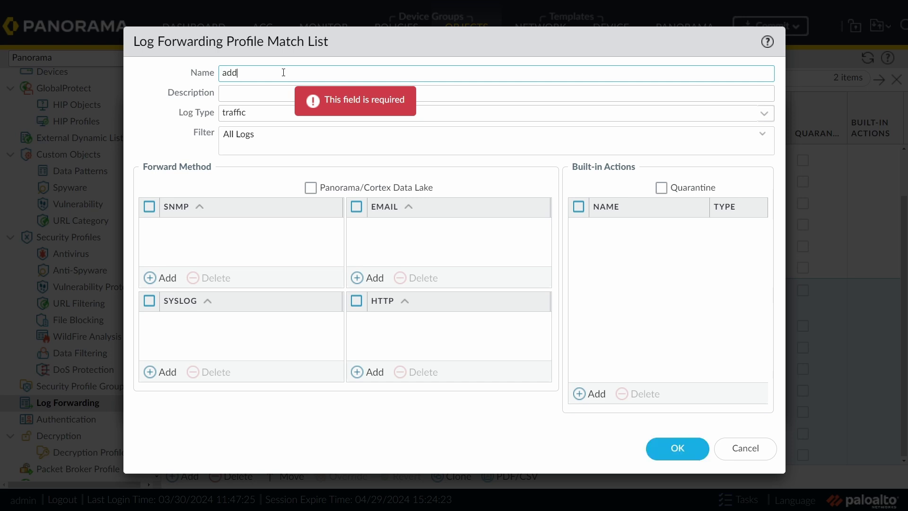
type("_tag_bad_ips_dynamic")
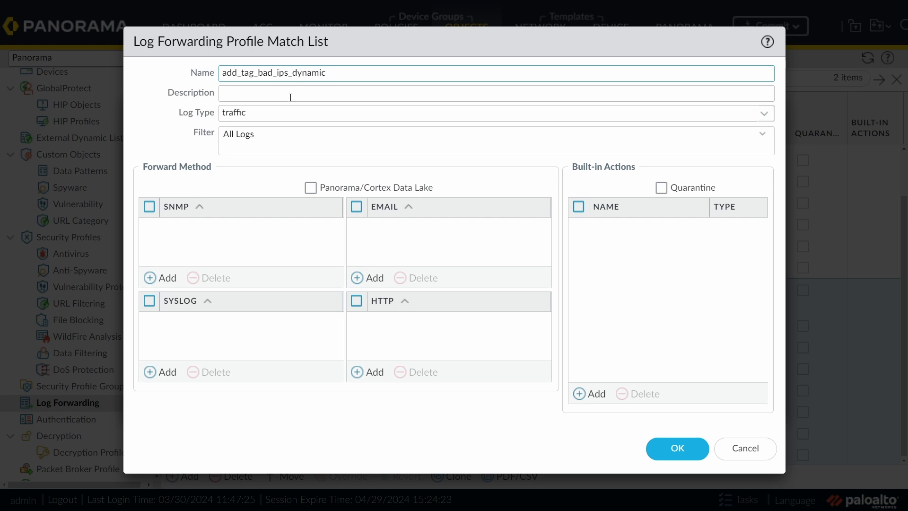
left_click(764, 114)
left_click(250, 187)
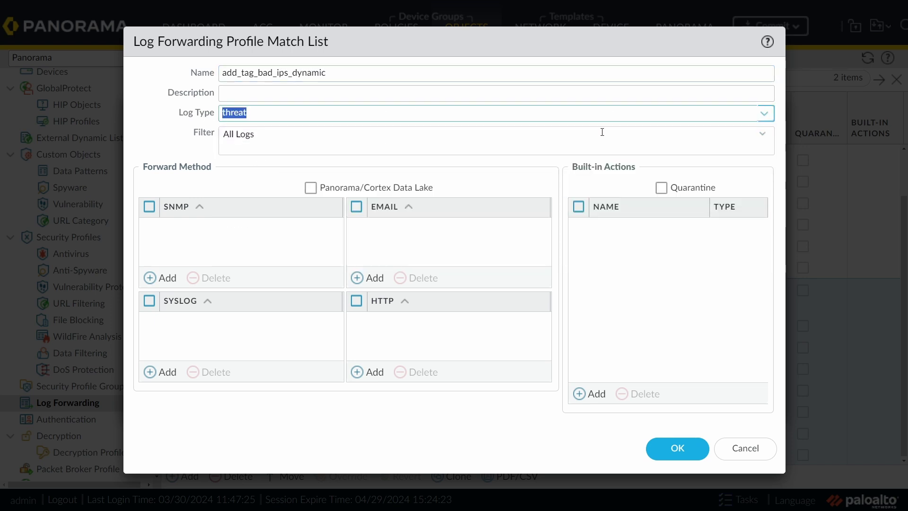
left_click(765, 137)
left_click(765, 137)
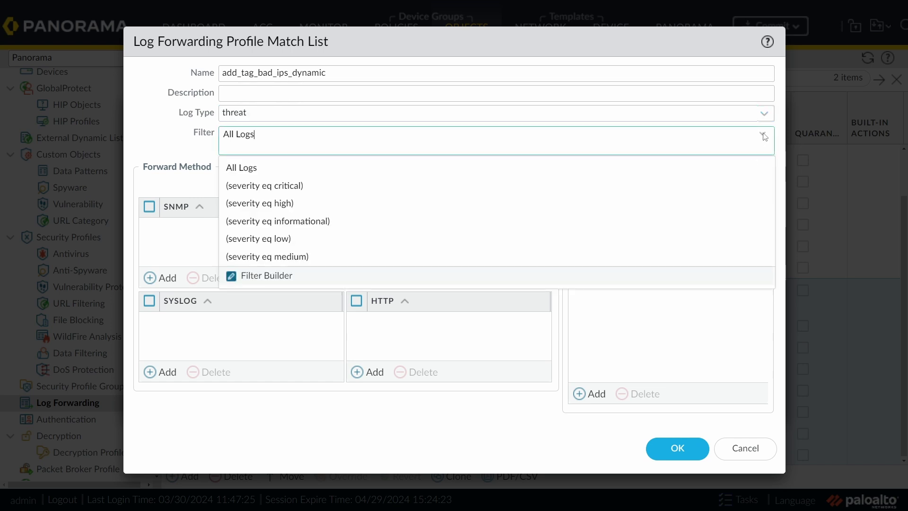
Step: In the Filter Builder, pick Severity greater than or equal to medium
left_click(267, 276)
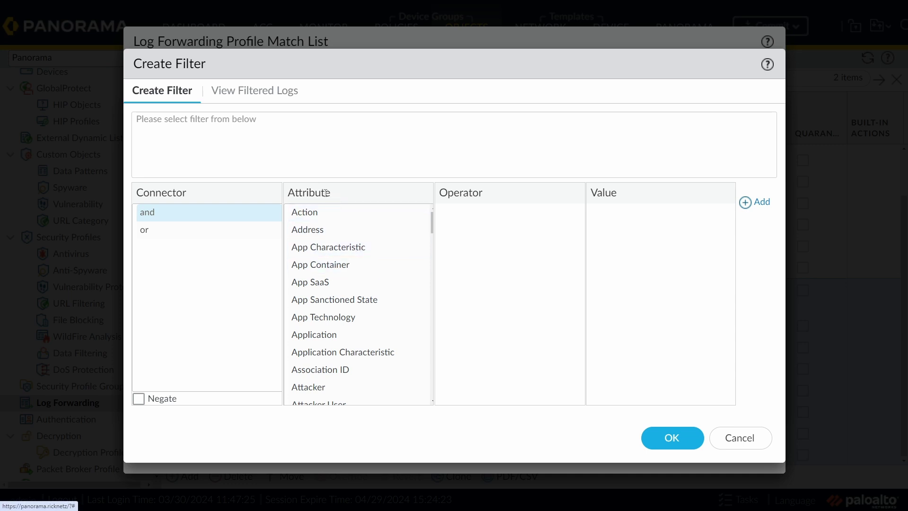
left_click_drag(434, 219, 432, 328)
left_click(381, 295)
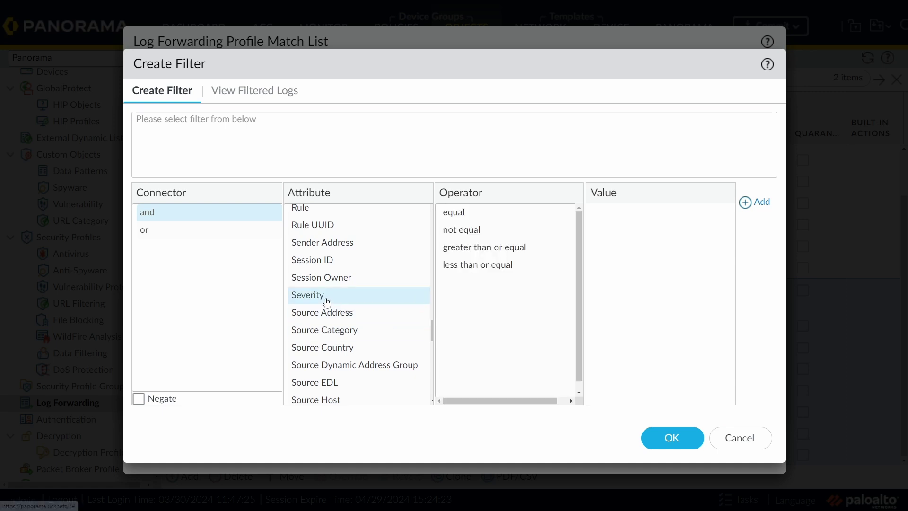
left_click(498, 254)
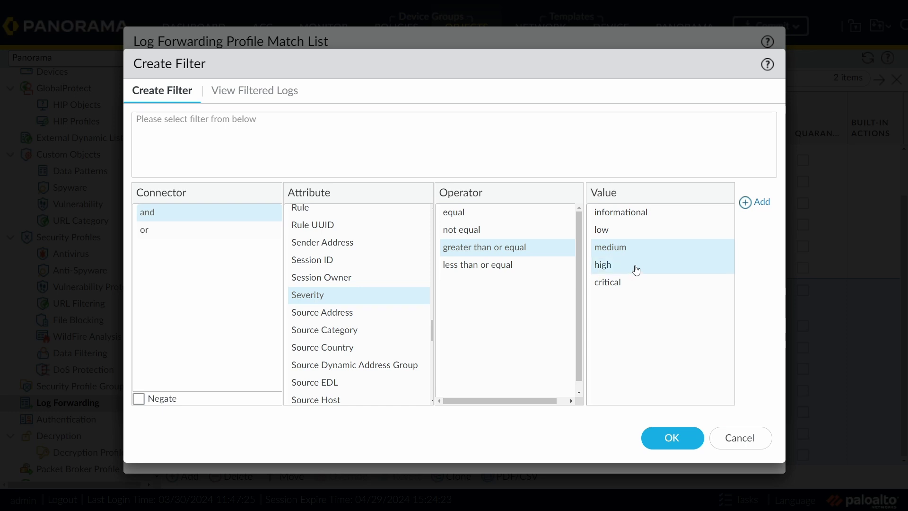
left_click(636, 268)
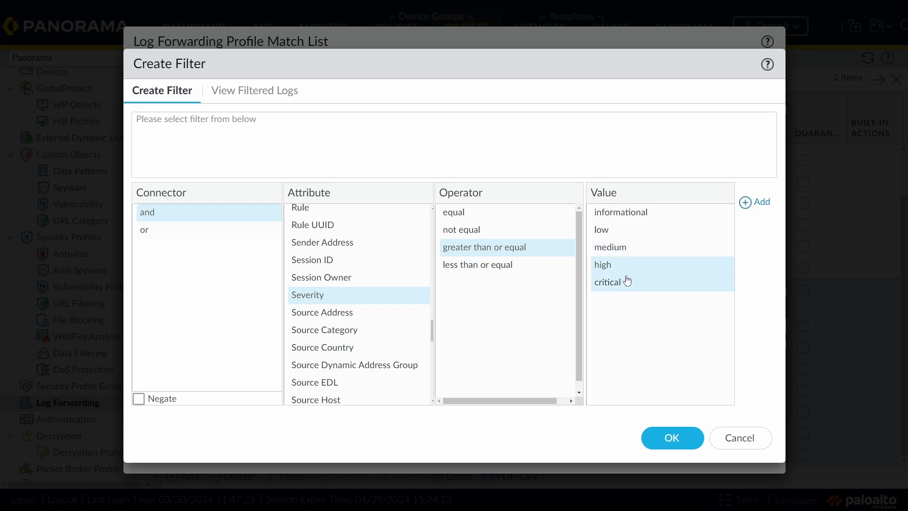
left_click(637, 254)
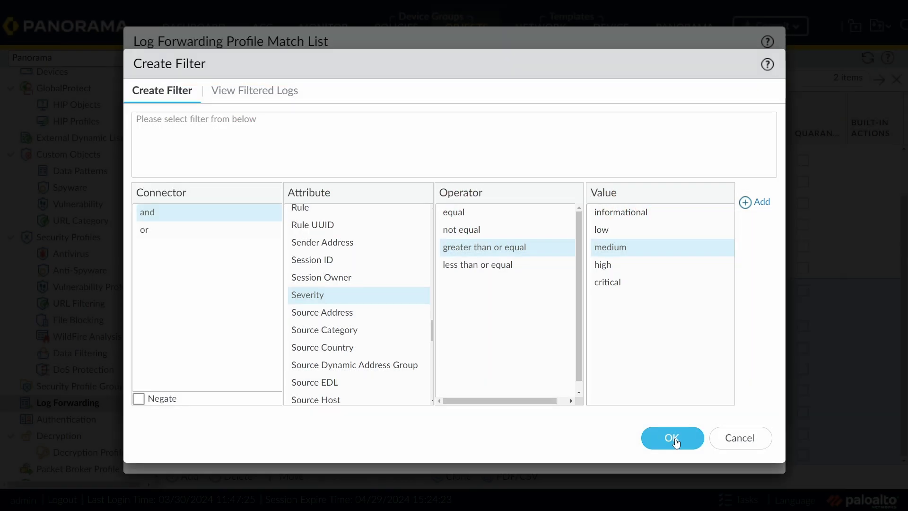
left_click(672, 439)
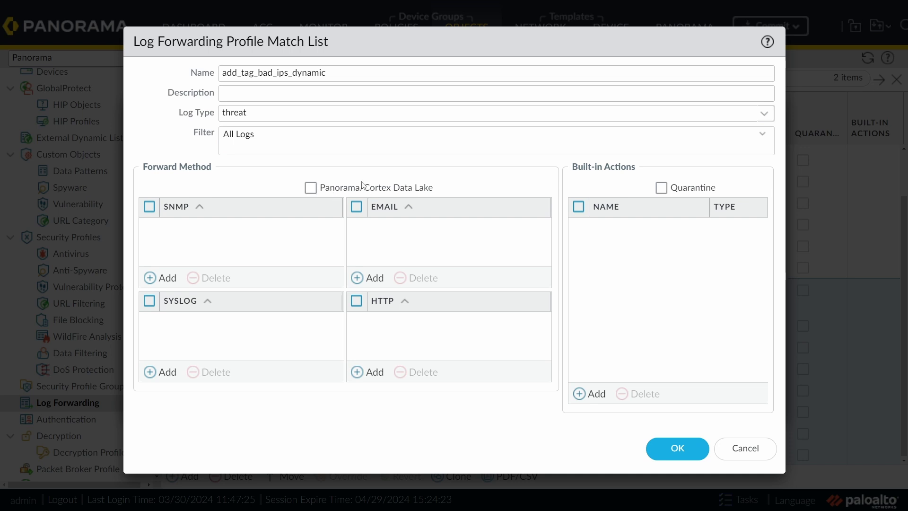
left_click(311, 191)
left_click(311, 191)
Step: Add a built-in action named add_tag_bad_ips_dynamic of type Tagging
left_click(592, 395)
left_click(460, 229)
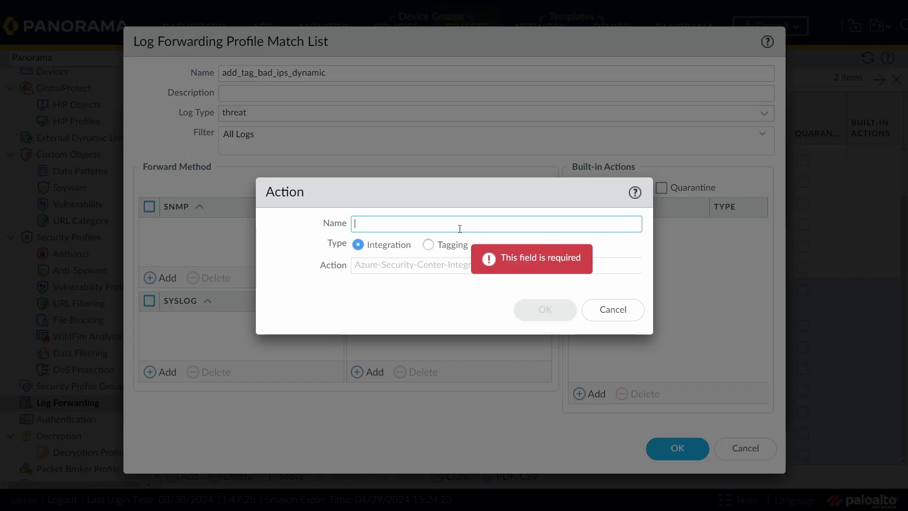
type("add_tag")
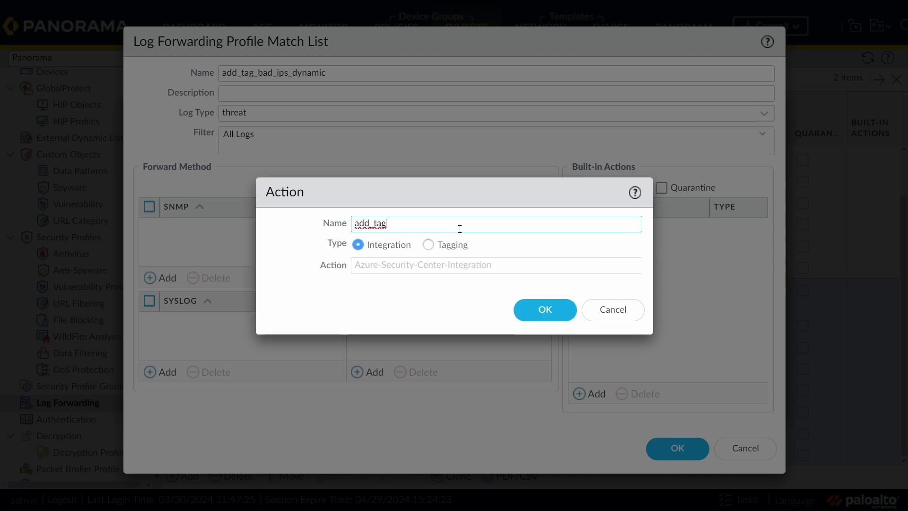
type("bad_ips_dynamic")
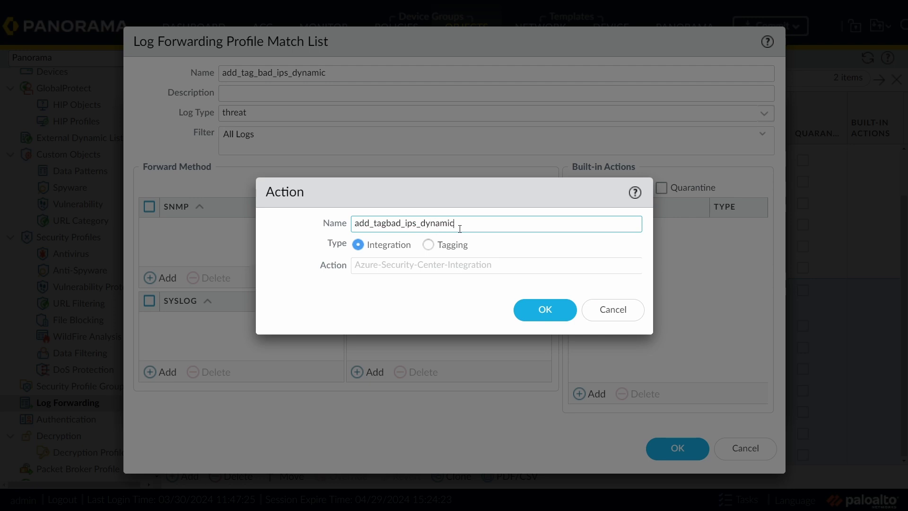
type("_")
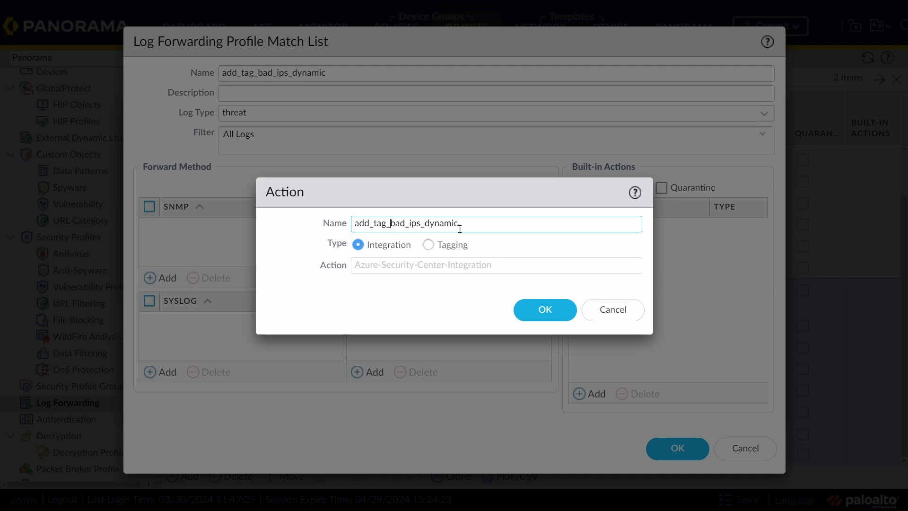
left_click(429, 246)
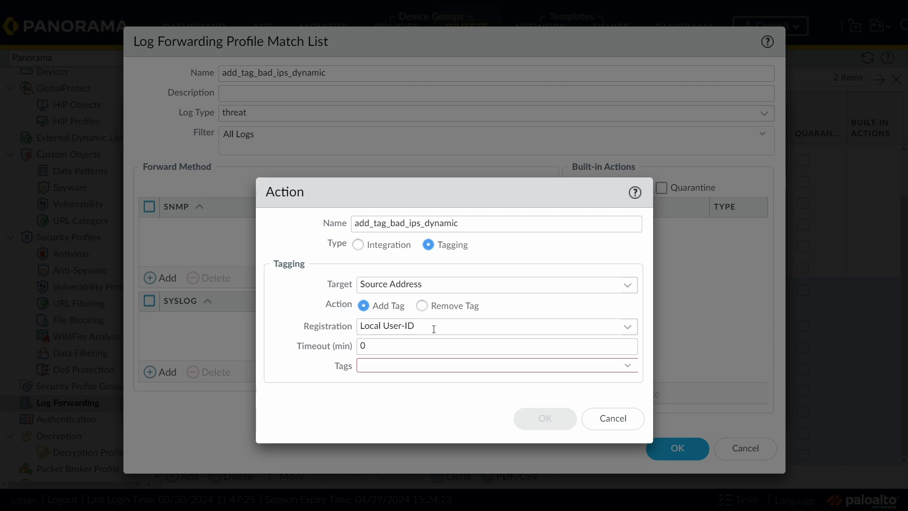
Step: Set the action's timeout to 1440 and its tag to bad_ips_dynamic
left_click(410, 351)
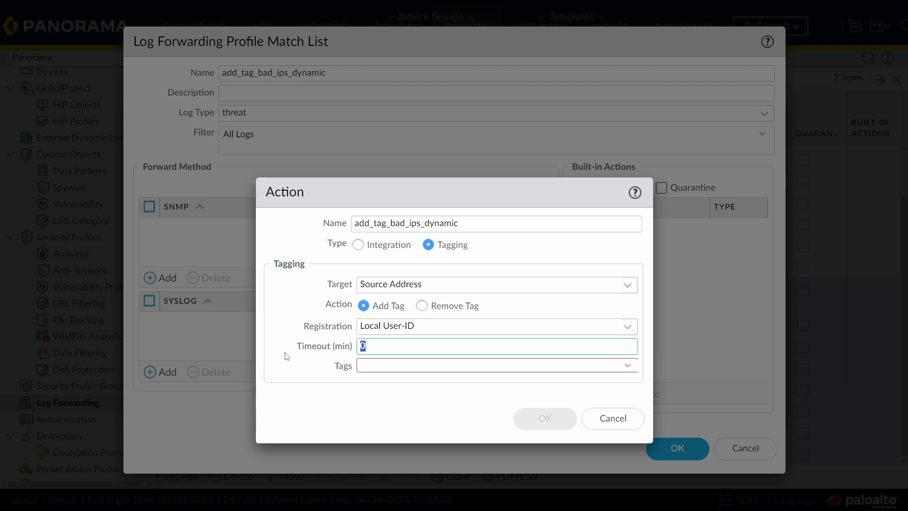
key("BackSpace")
left_click(322, 406)
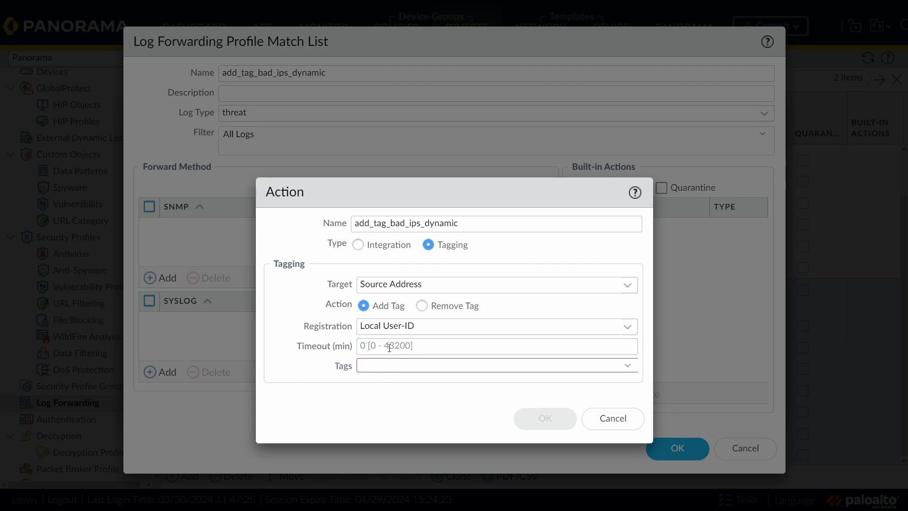
left_click(422, 346)
type("1440")
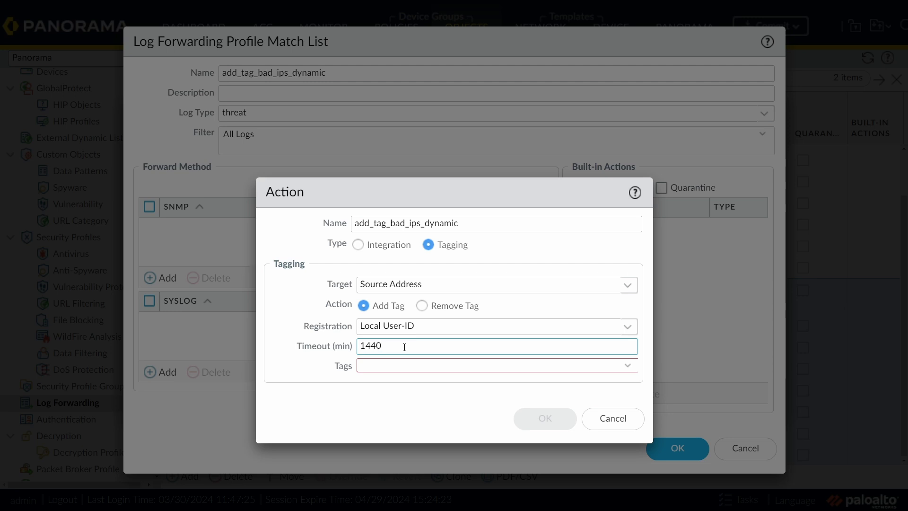
left_click(629, 368)
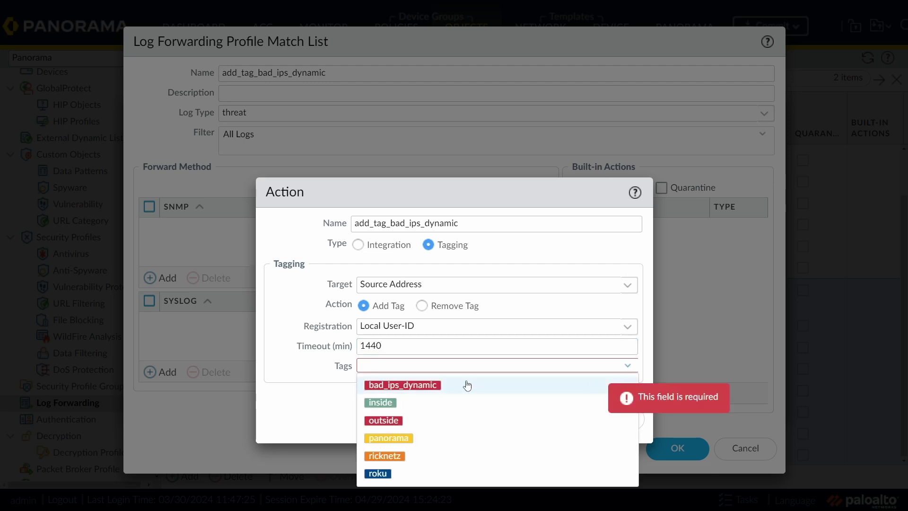
left_click(431, 388)
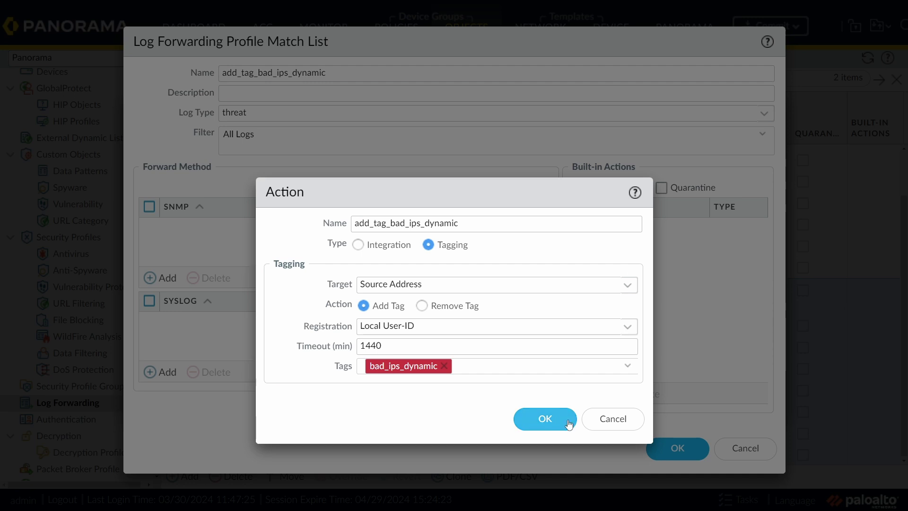
Step: Save the tagging action, the match list and the lf_bad_ips profile
left_click(547, 420)
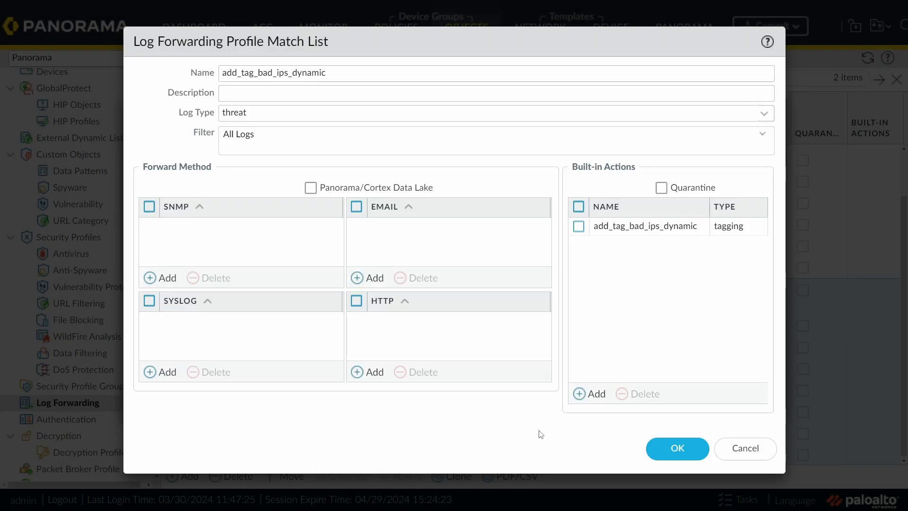
left_click(684, 451)
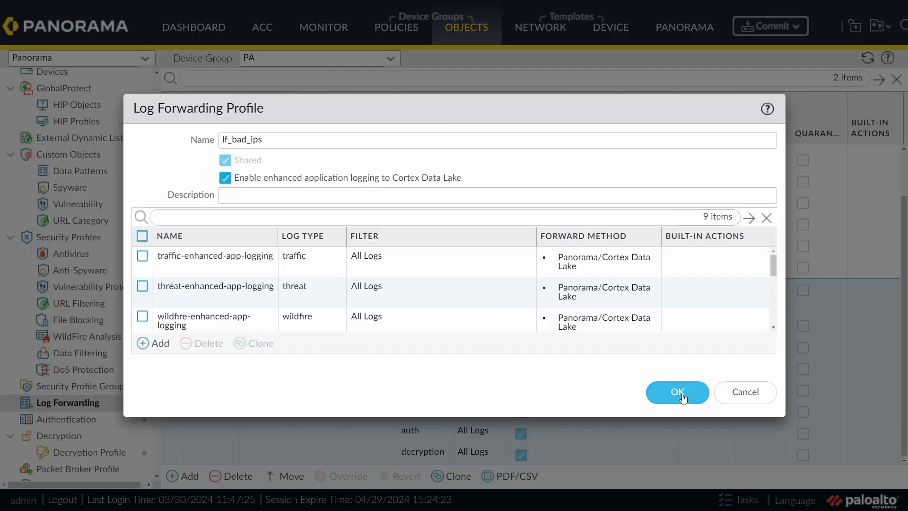
left_click(679, 393)
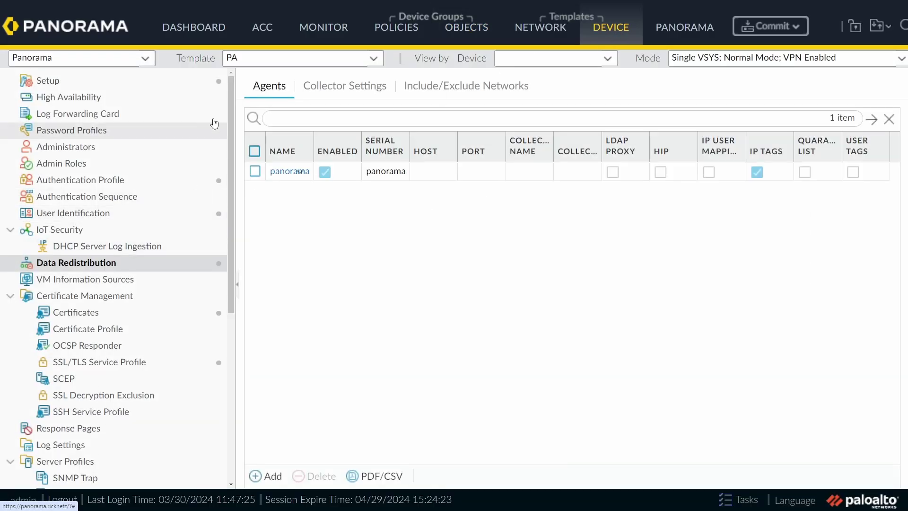
Step: Review the panorama agent, keeping serial number panorama, and close it unchanged
left_click(254, 171)
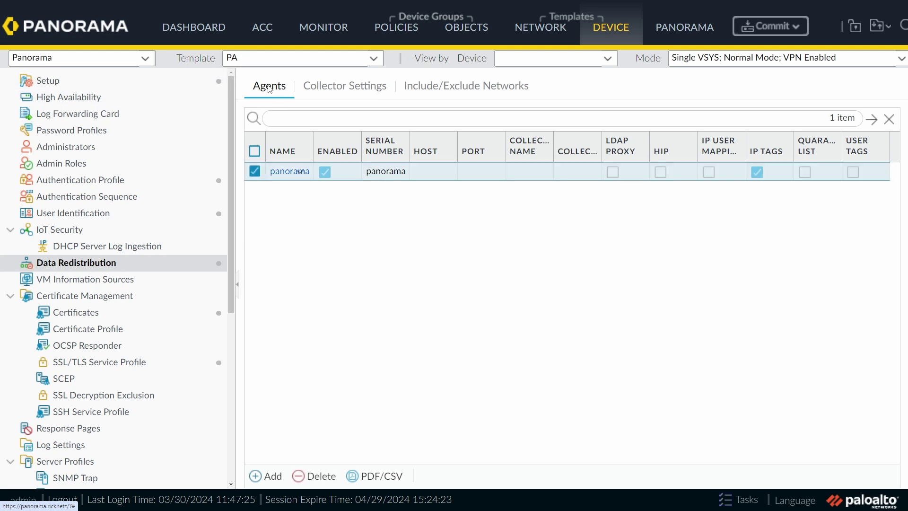
left_click(243, 57)
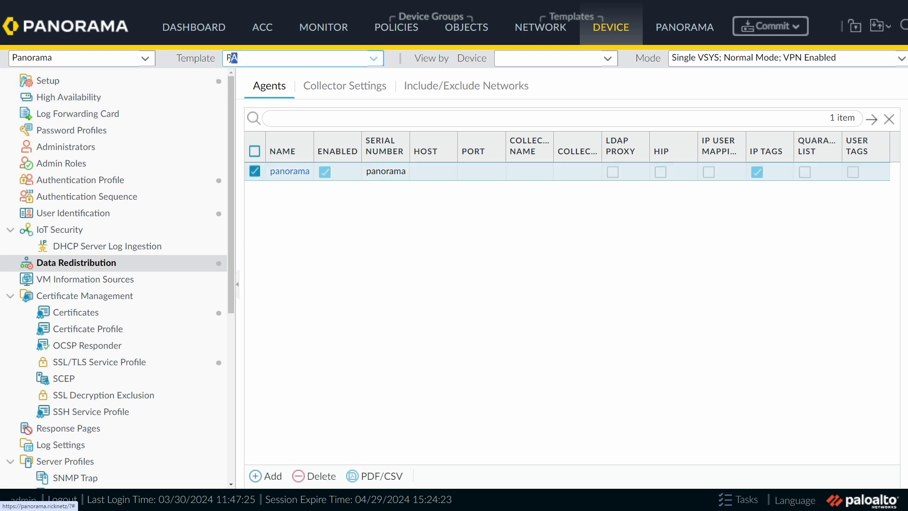
left_click(283, 104)
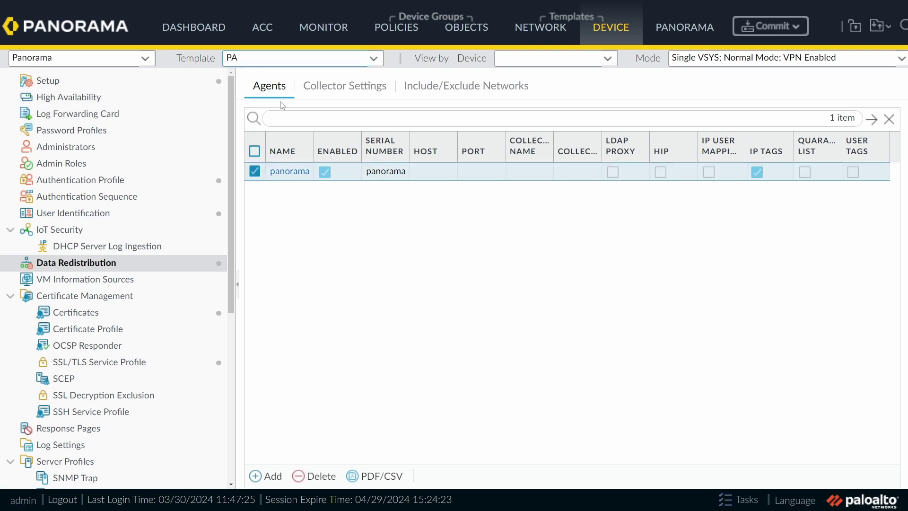
left_click(290, 171)
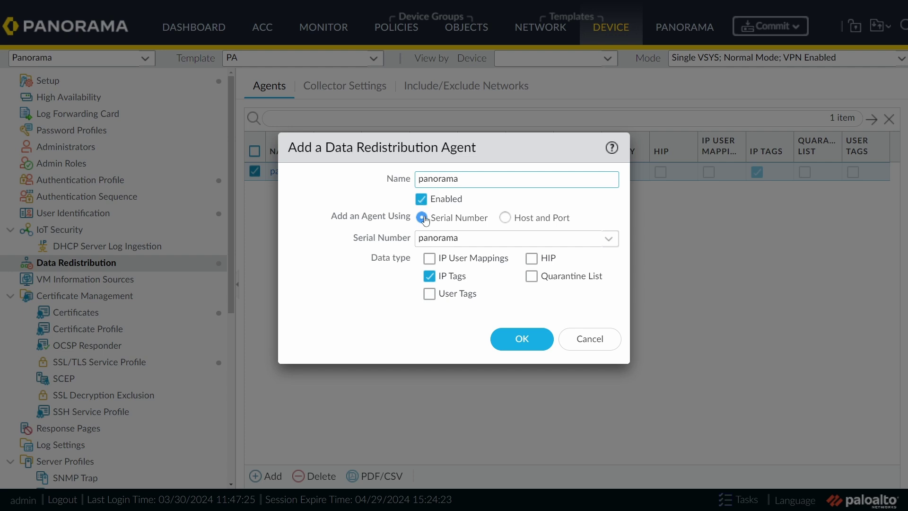
left_click(609, 239)
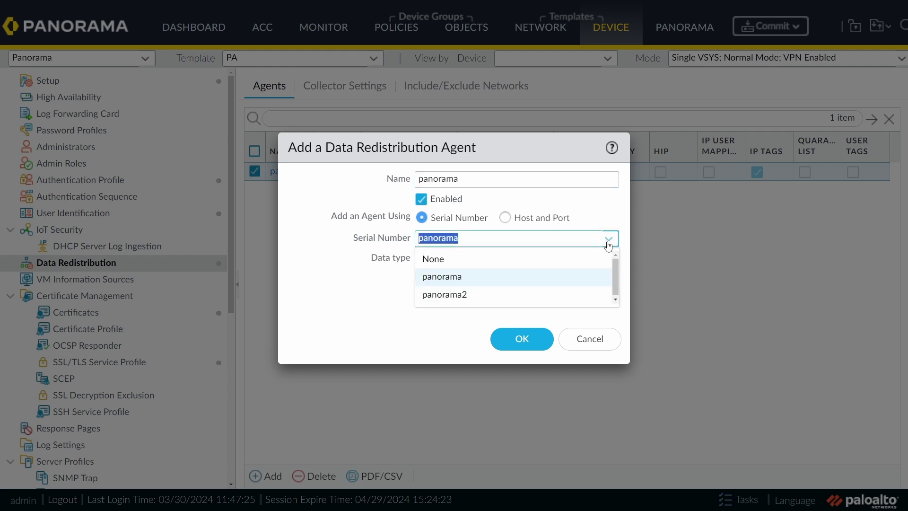
left_click(463, 279)
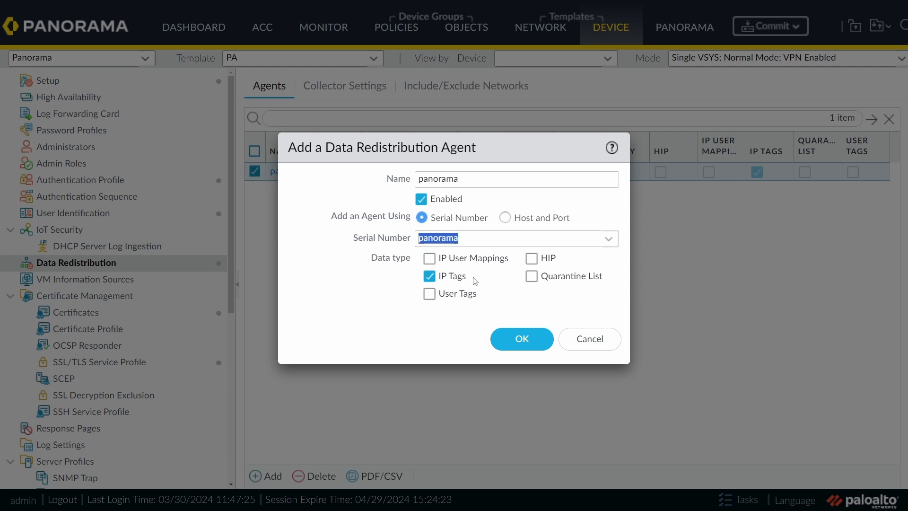
left_click(599, 341)
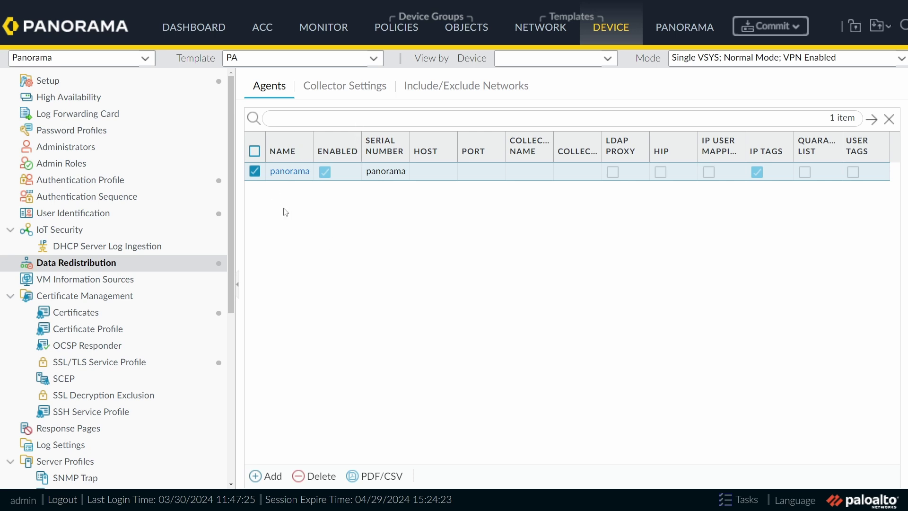
Step: Confirm the pa-panorama collector settings, then switch to Panorama's own configuration
left_click(360, 93)
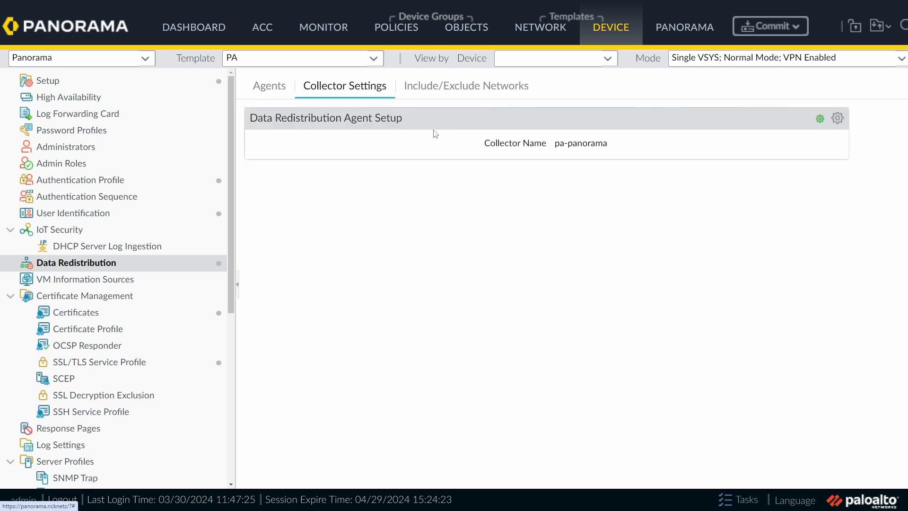
left_click(838, 118)
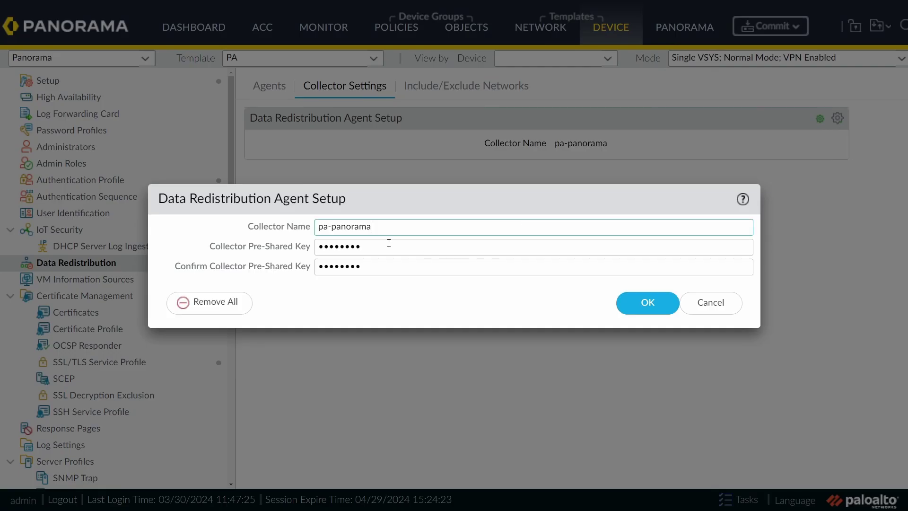
left_click_drag(383, 230, 274, 231)
left_click(274, 231)
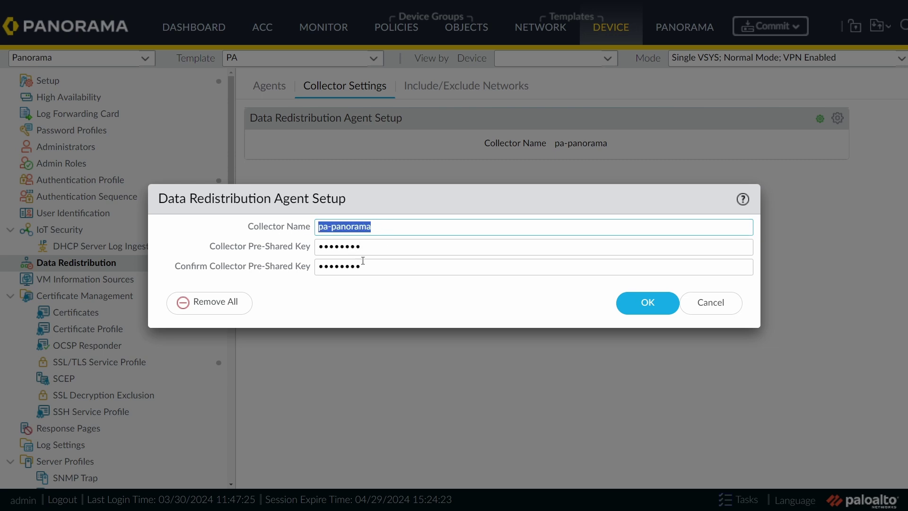
left_click(669, 305)
left_click(694, 34)
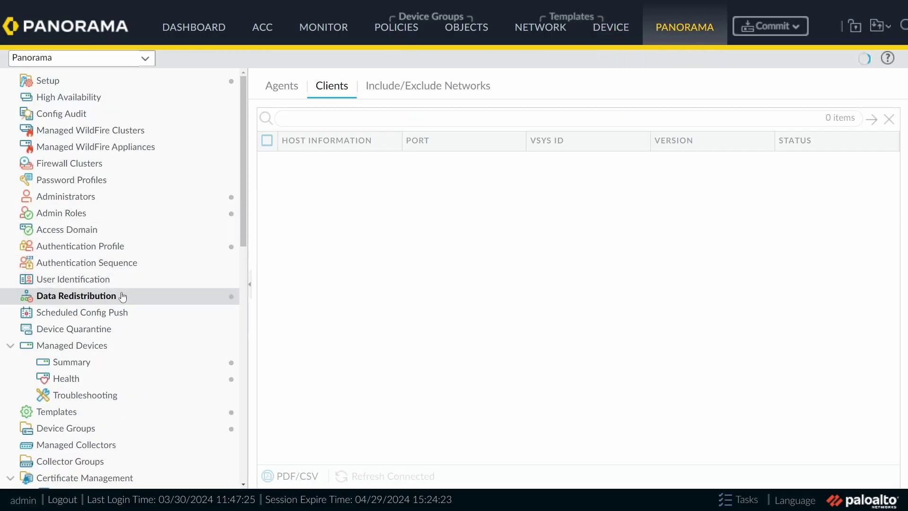
Step: Inspect Panorama's pa redistribution agent settings and close them unchanged
left_click(286, 92)
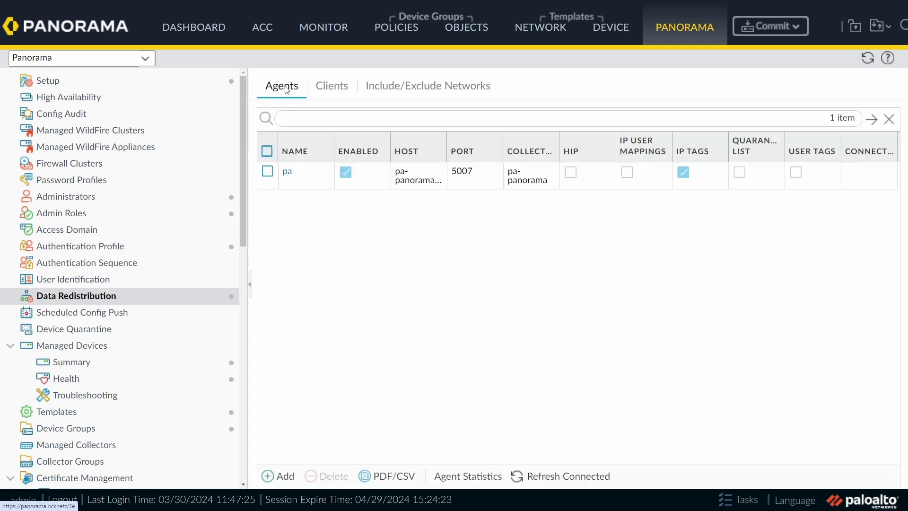
left_click(288, 174)
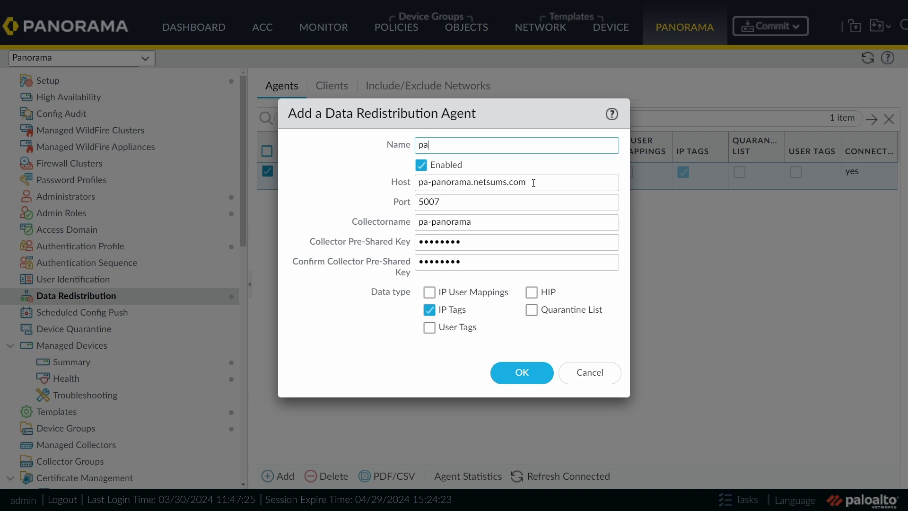
left_click(483, 224)
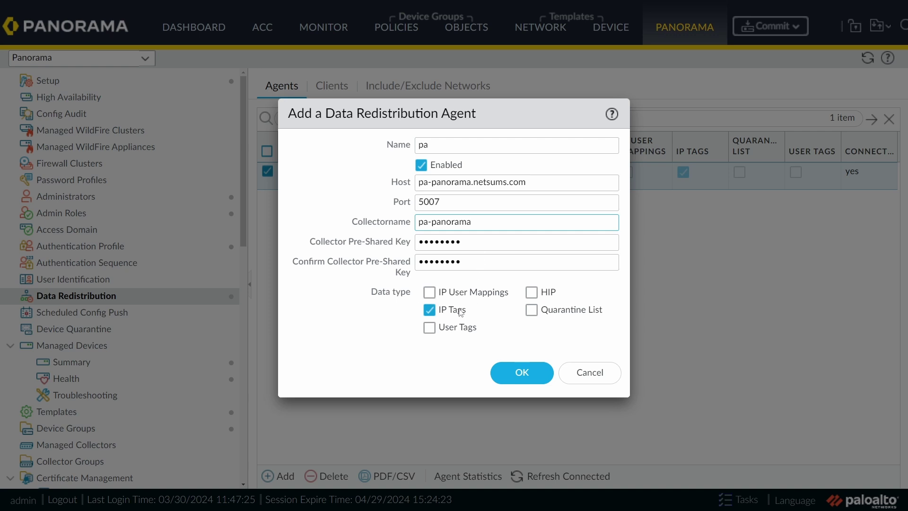
left_click(600, 379)
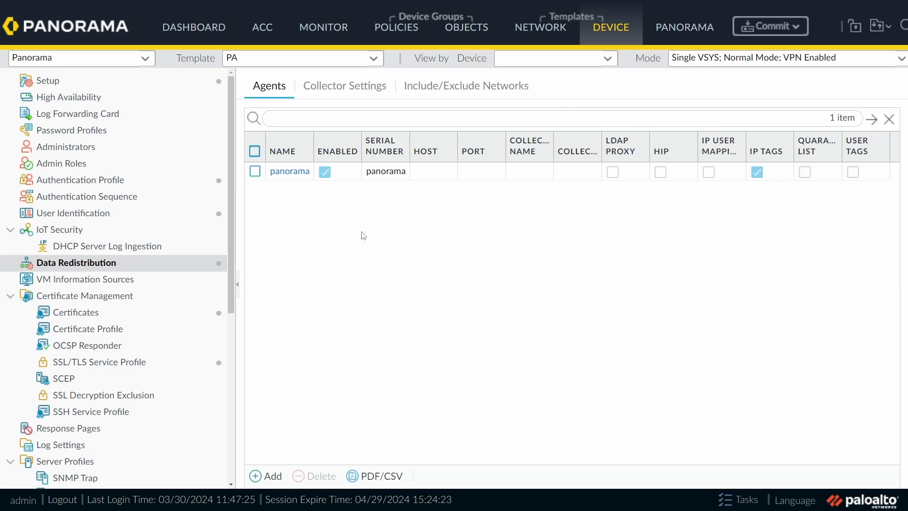
Step: Start a new security pre-rule in device group Shared named bad_ips_dynamic
left_click(403, 34)
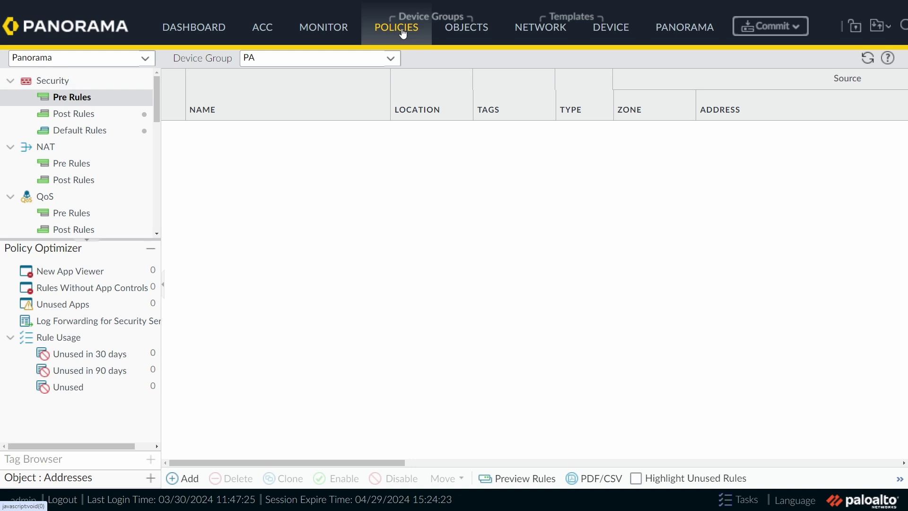
left_click(394, 59)
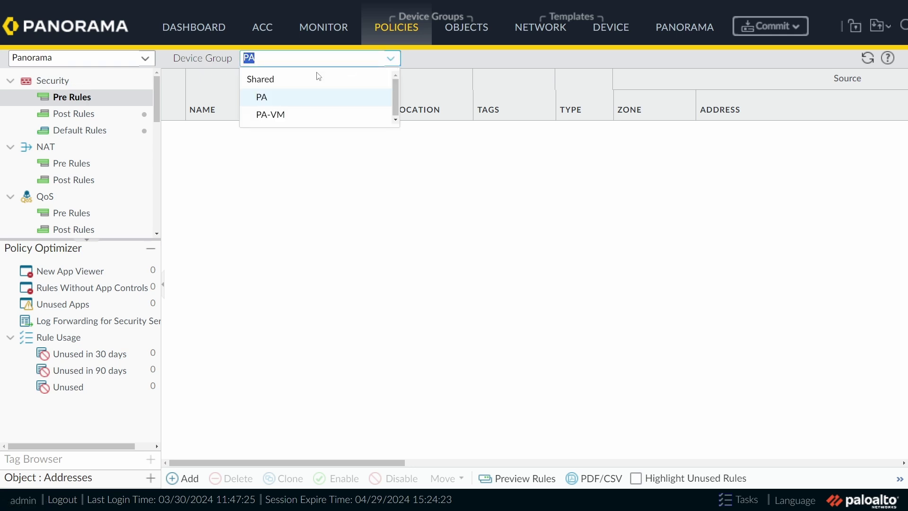
left_click(275, 79)
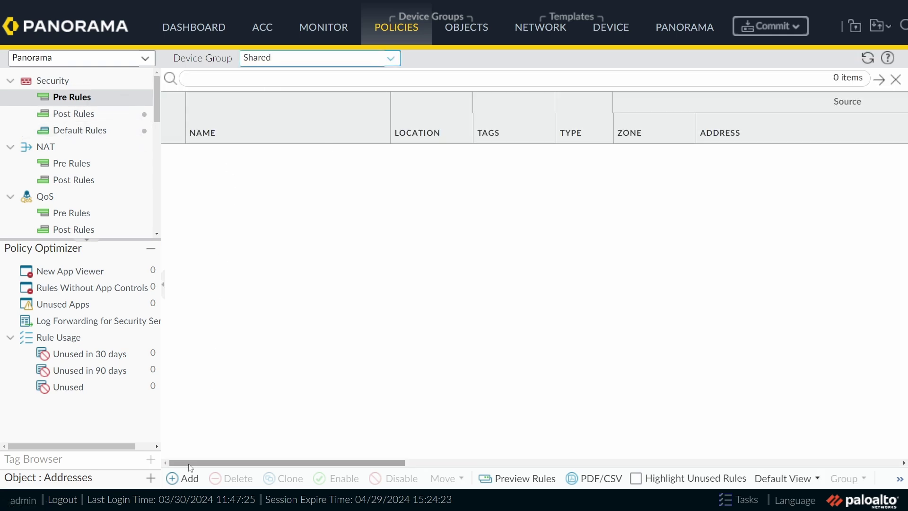
left_click(183, 480)
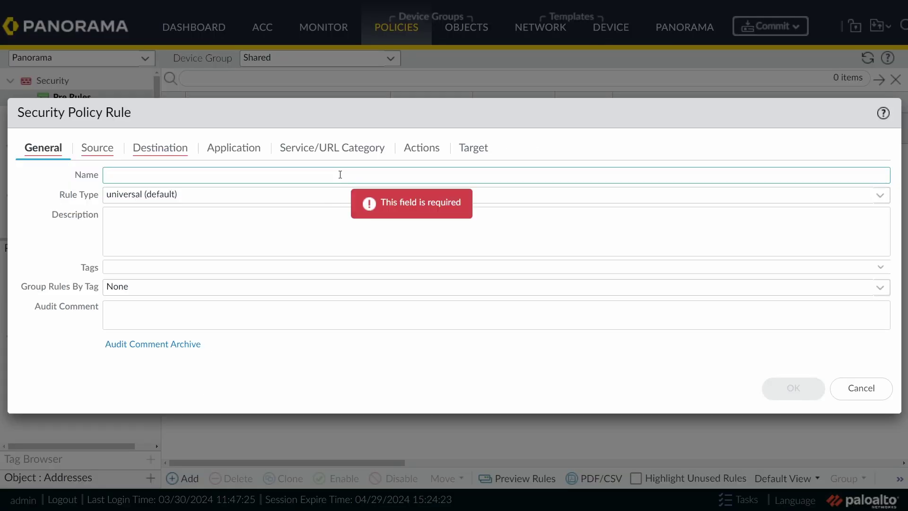
type("bad_ips_dynamic")
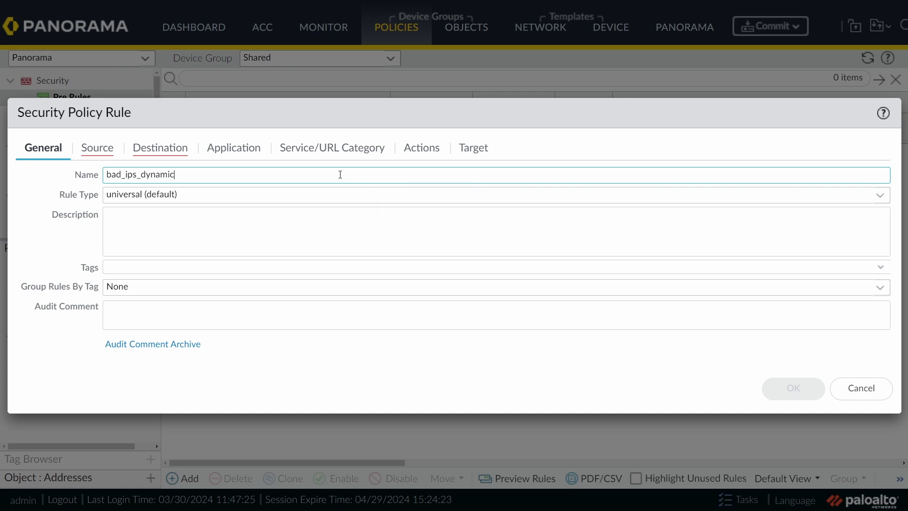
Step: Leave the source zone as any and set source address grp_bad_ips_dynamic
left_click(98, 154)
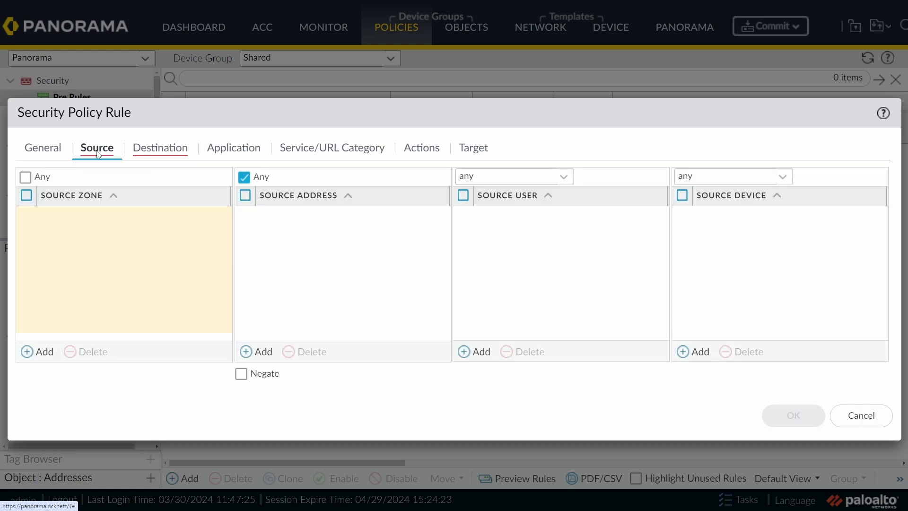
left_click(39, 352)
type("outside")
key("Return")
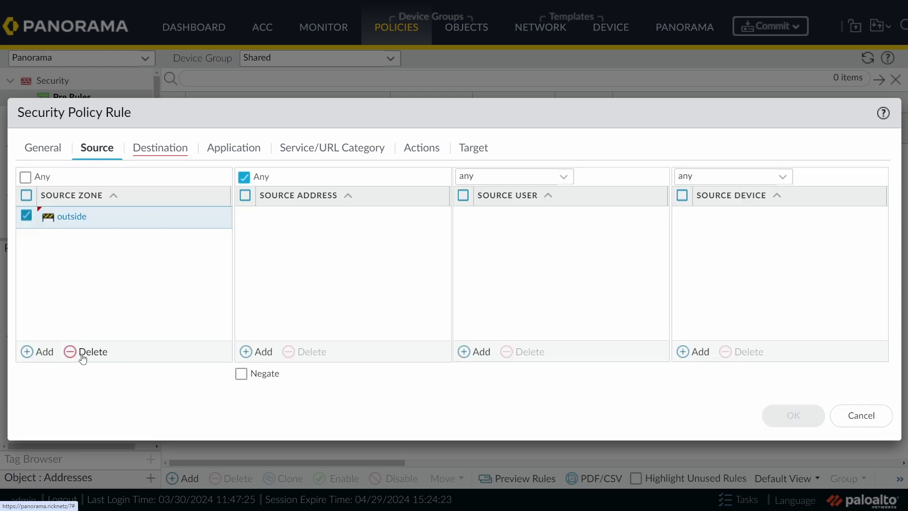
left_click(80, 357)
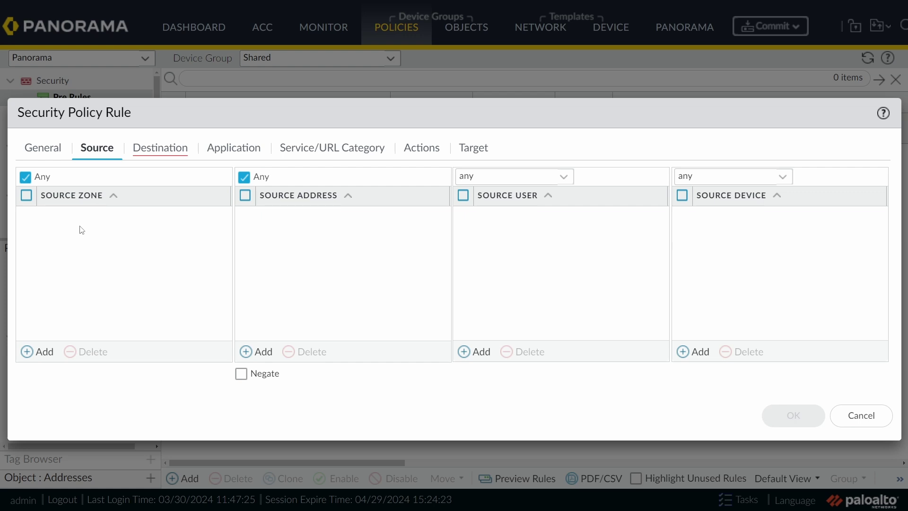
left_click(261, 353)
type("grp_")
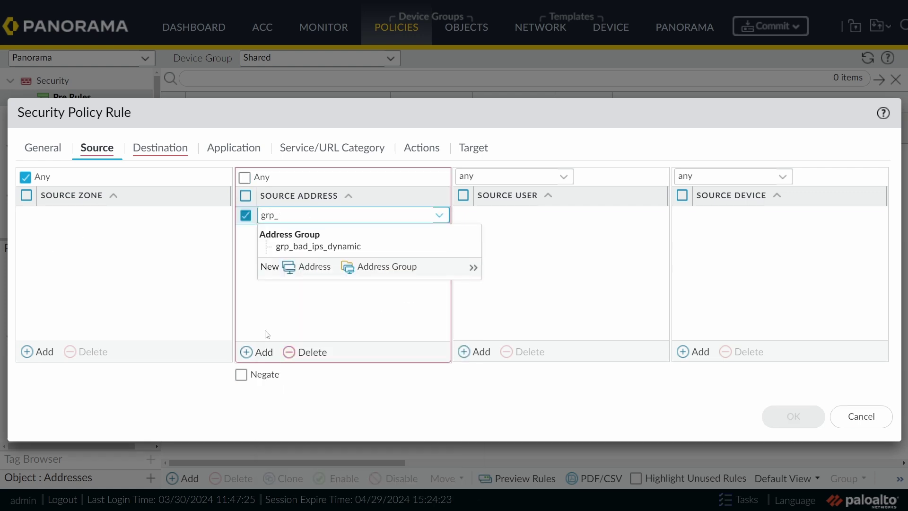
left_click(342, 249)
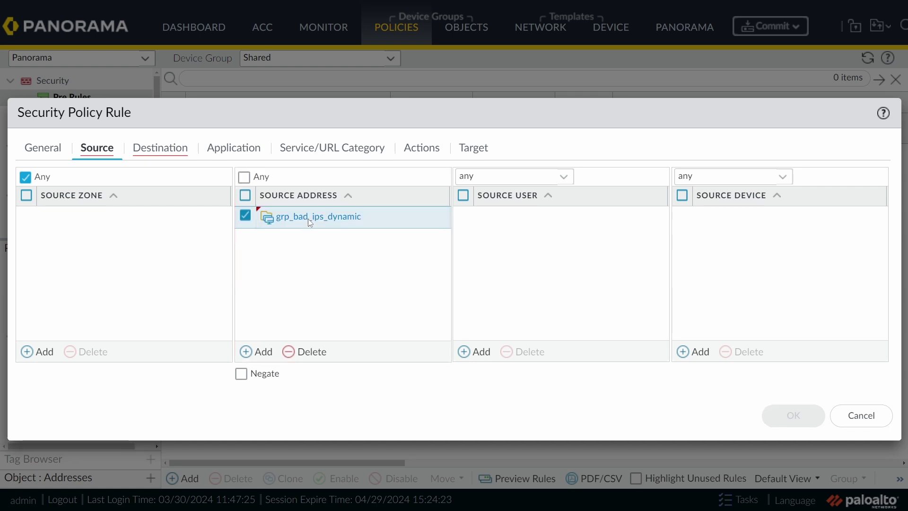
Step: Set the rule's destination zone to any and its service to any
left_click(160, 151)
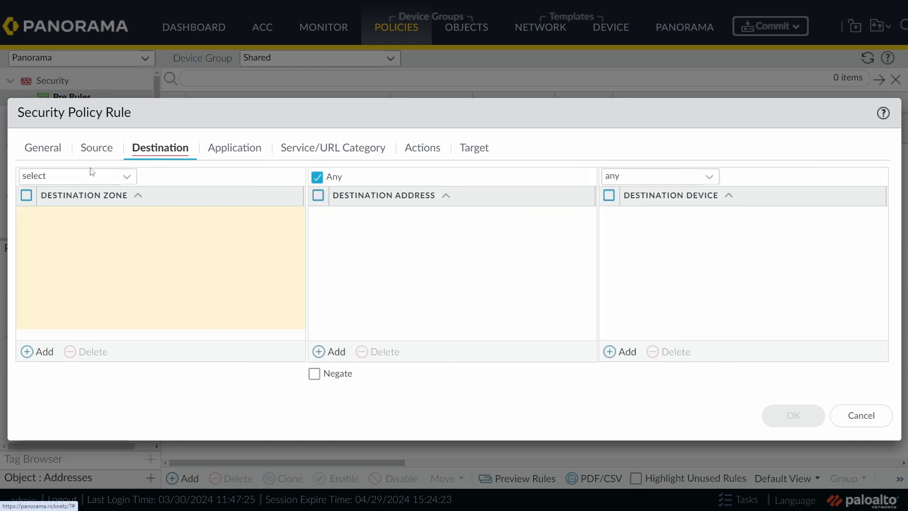
left_click(126, 177)
left_click(35, 216)
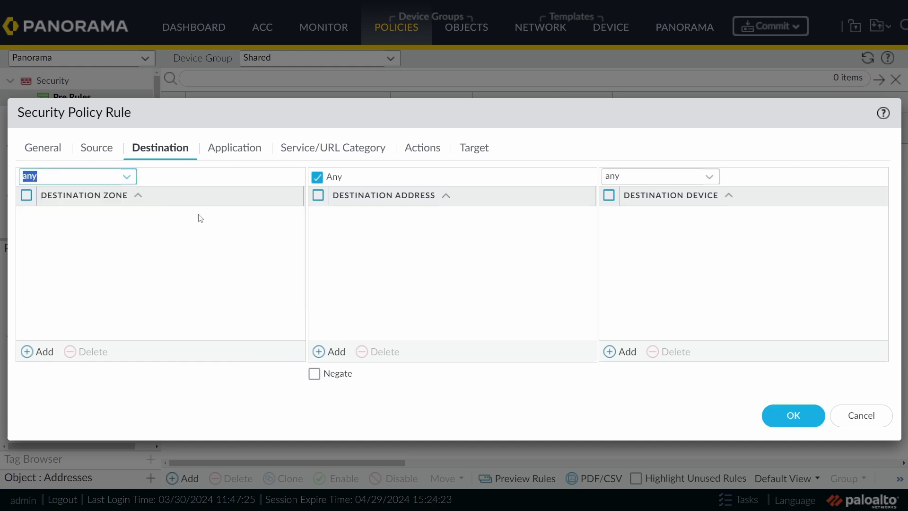
left_click(246, 150)
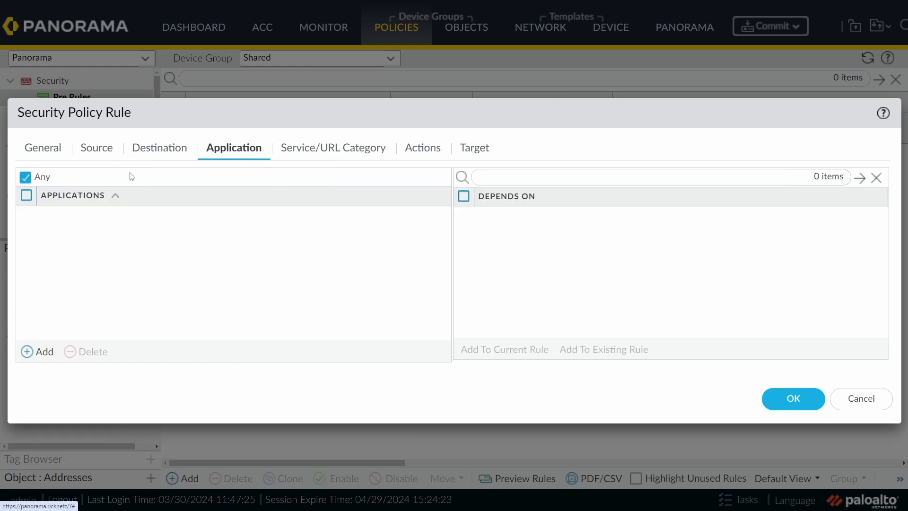
left_click(316, 149)
left_click(128, 177)
left_click(43, 215)
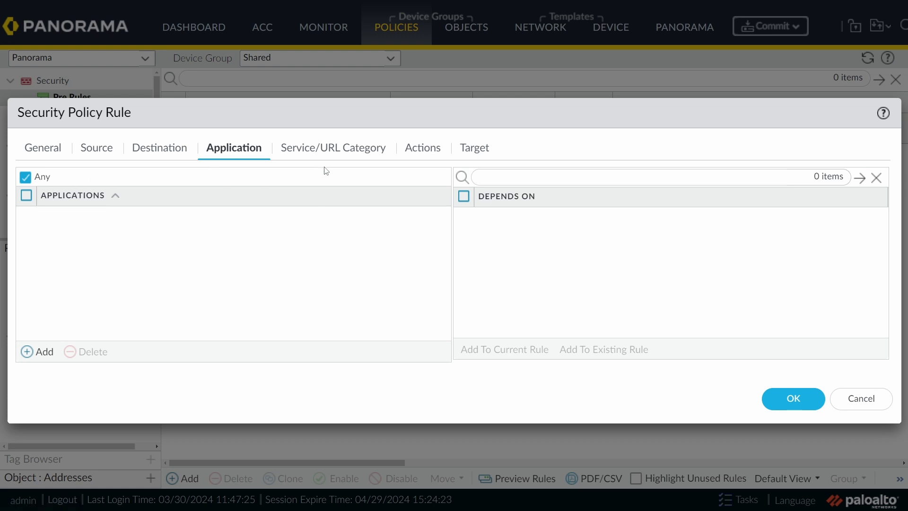
Step: Set the bad_ips_dynamic rule's action to Drop and save it
left_click(336, 152)
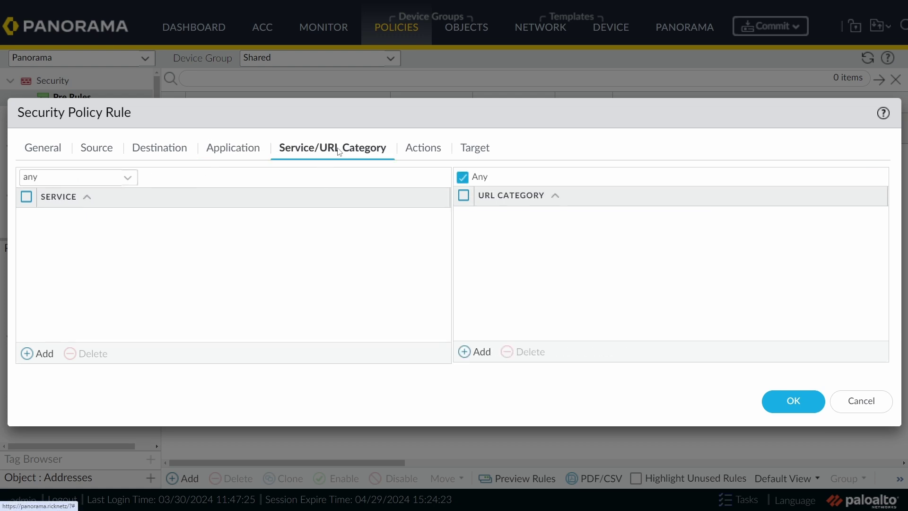
left_click(158, 158)
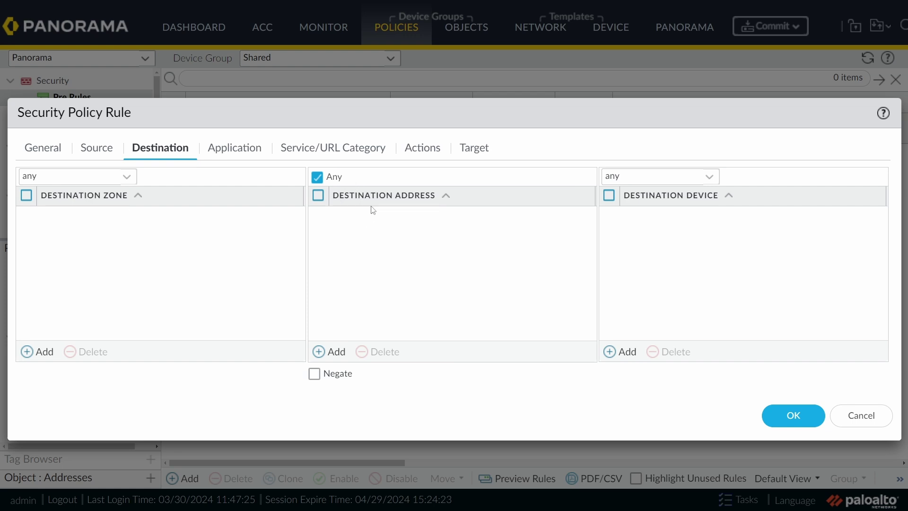
left_click(353, 159)
left_click(426, 150)
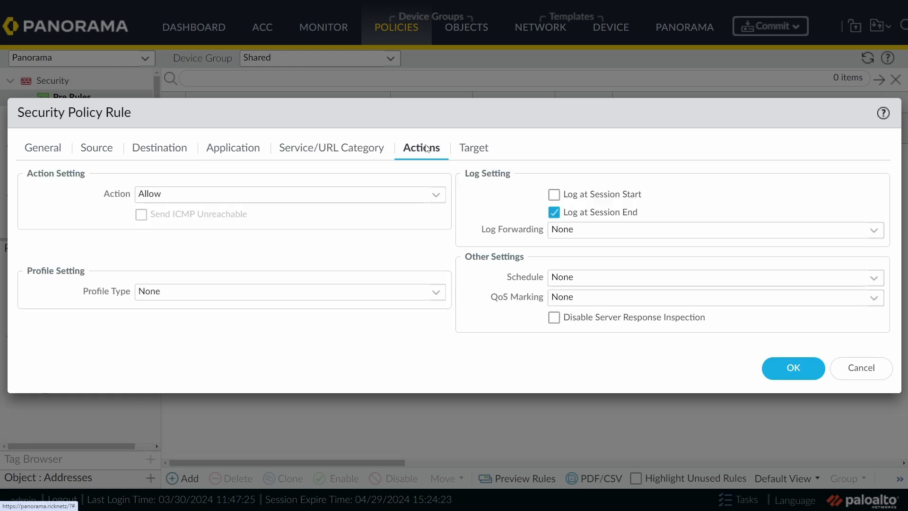
left_click(437, 199)
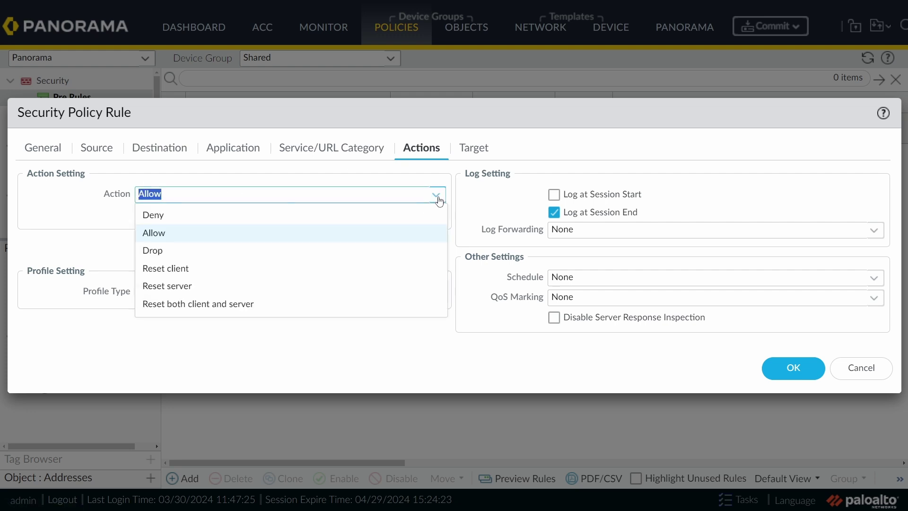
left_click(157, 254)
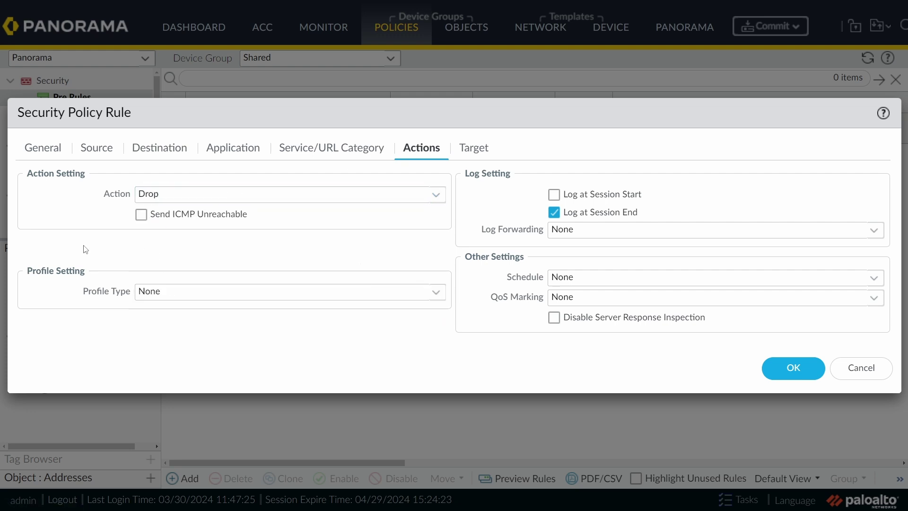
left_click(789, 372)
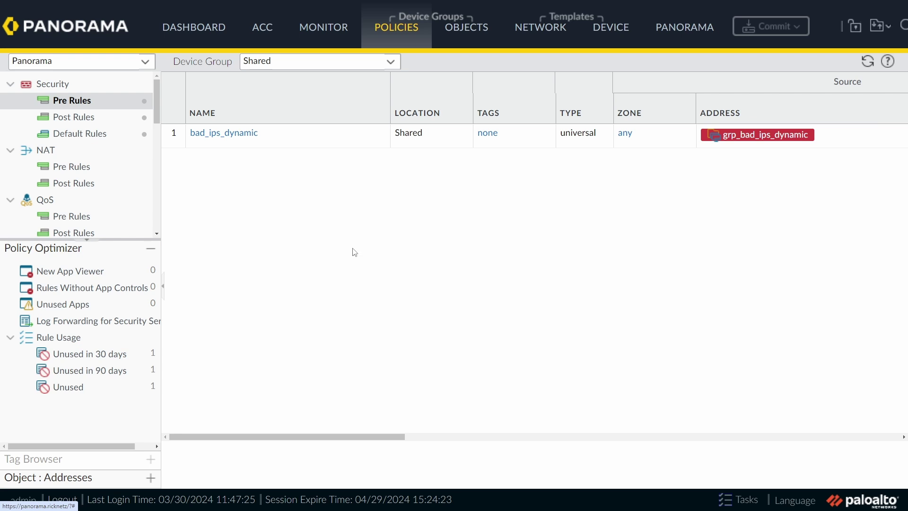
Step: In the shared post rules, set AllowWebServerUbuntu's log forwarding profile to lf_bad_ips
left_click(97, 120)
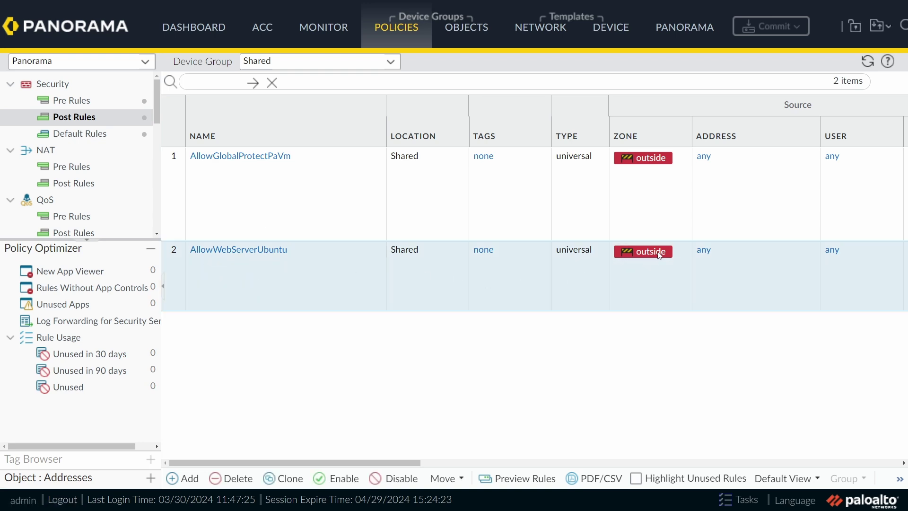
left_click_drag(367, 462, 583, 464)
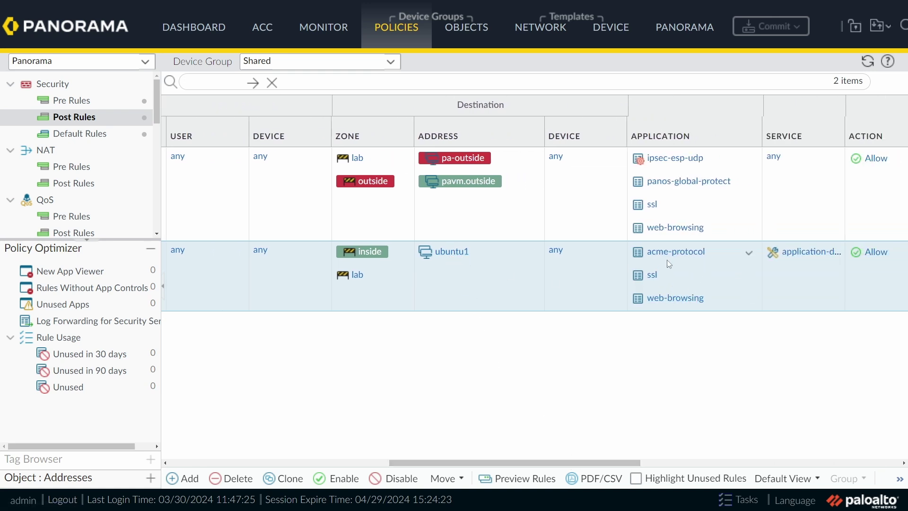
left_click_drag(516, 463, 296, 463)
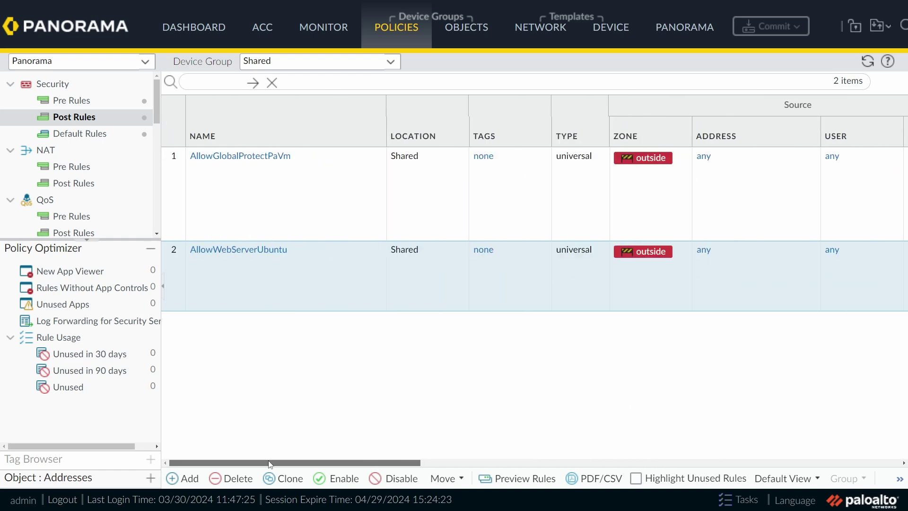
left_click(245, 252)
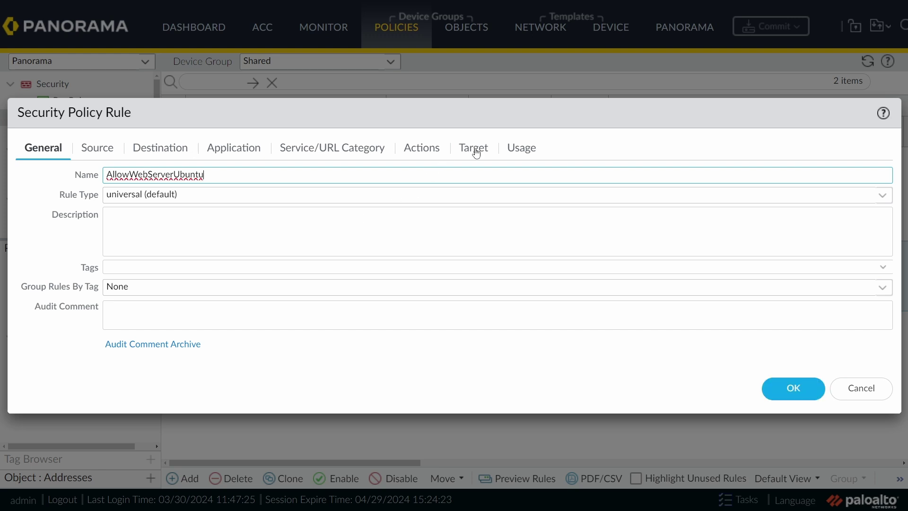
left_click(429, 149)
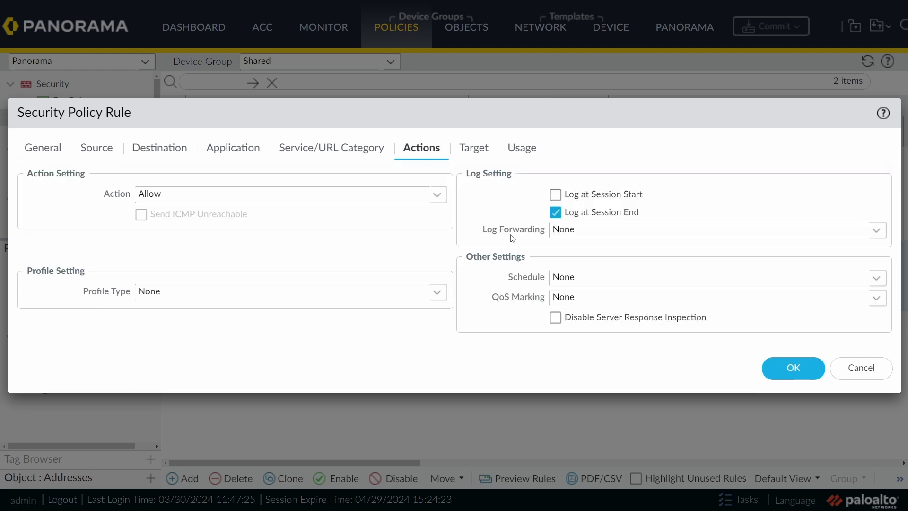
left_click(877, 231)
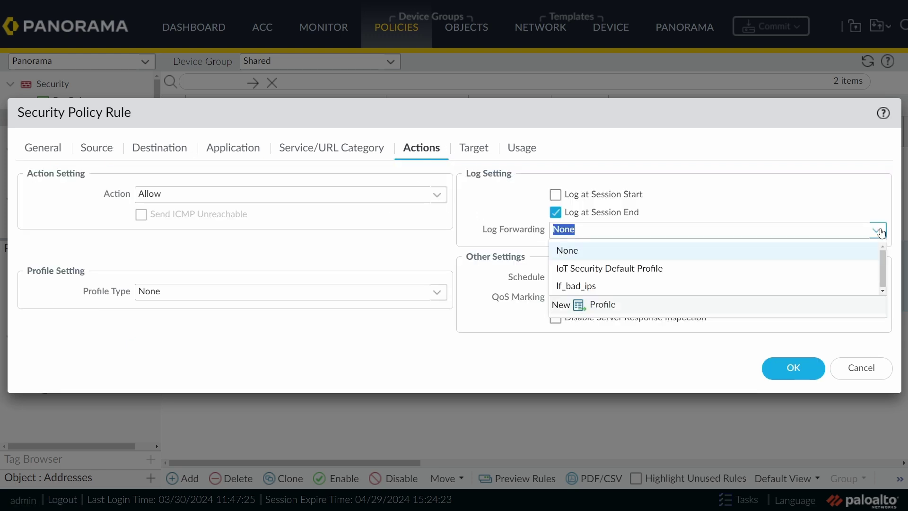
left_click(601, 288)
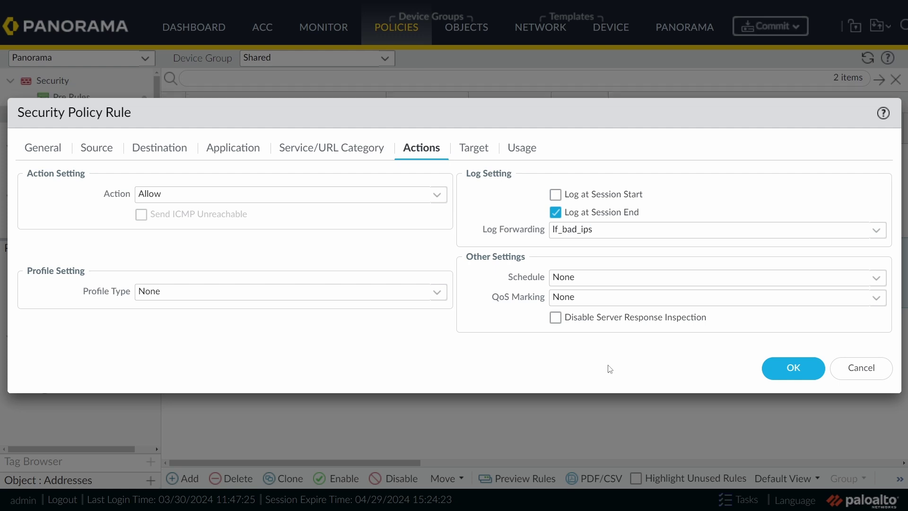
Step: Switch profile type to Profiles with only-alert vulnerability protection, then save the rule
left_click(438, 295)
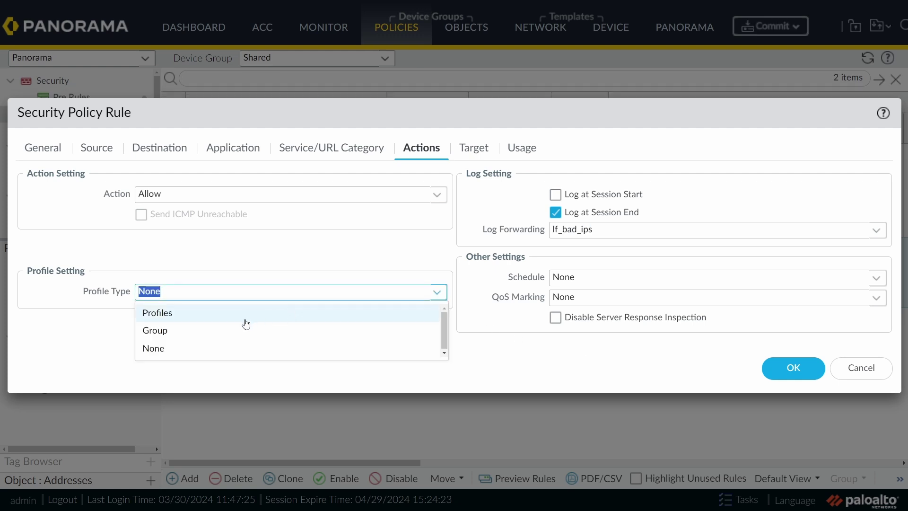
left_click(184, 322)
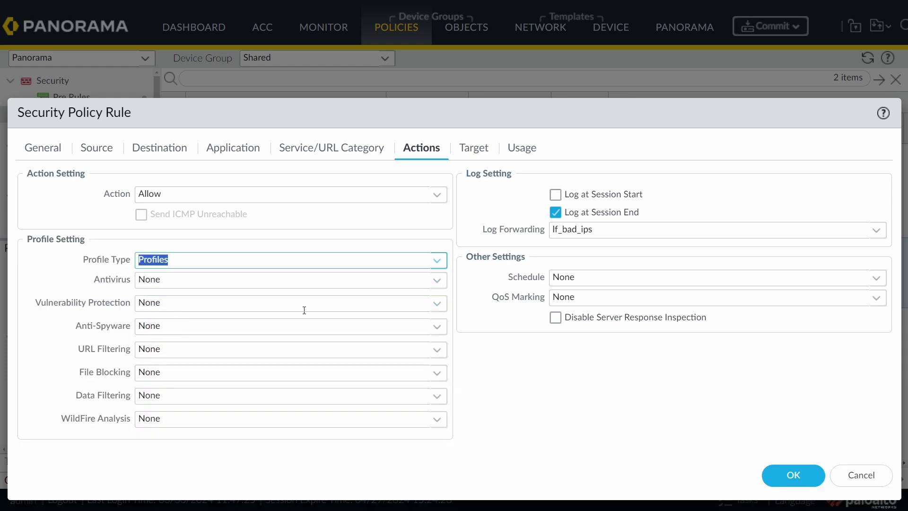
left_click(437, 304)
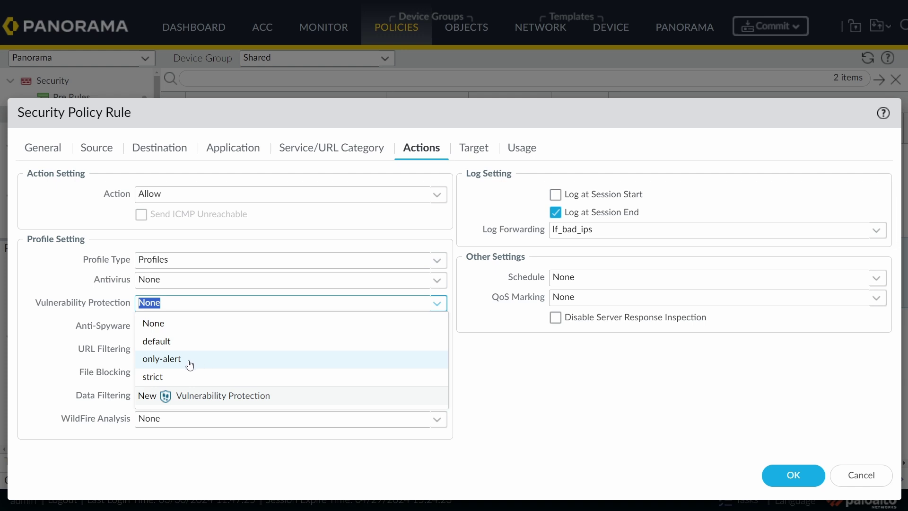
left_click(189, 365)
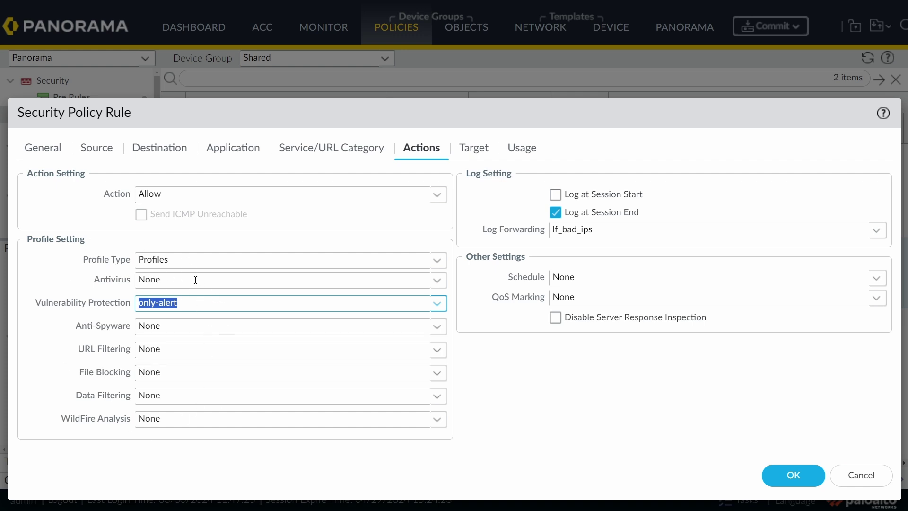
left_click(793, 475)
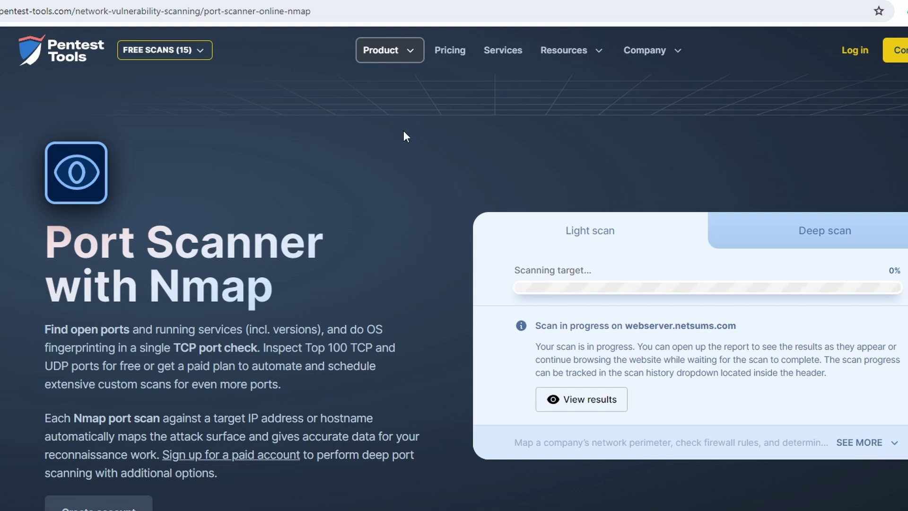
Step: Open the Port Scanner tool from Pentest-Tools' list of all tools
left_click(408, 49)
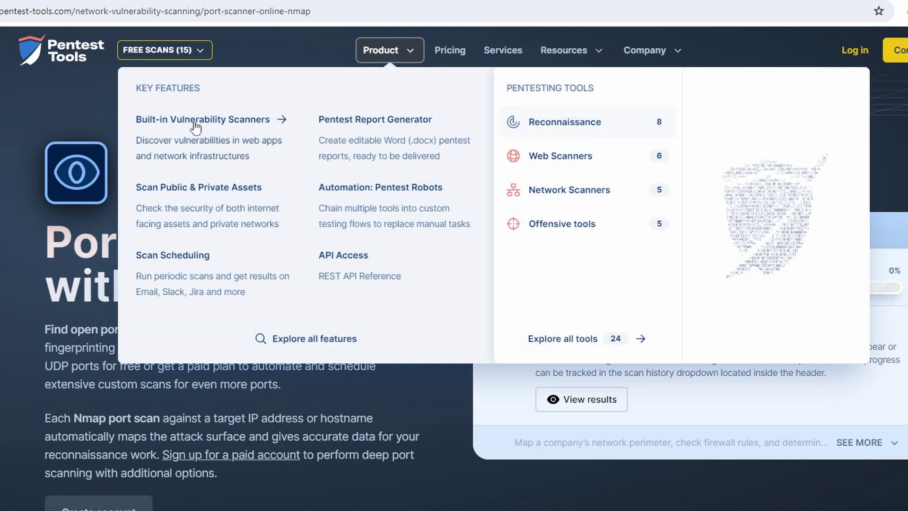
left_click(208, 122)
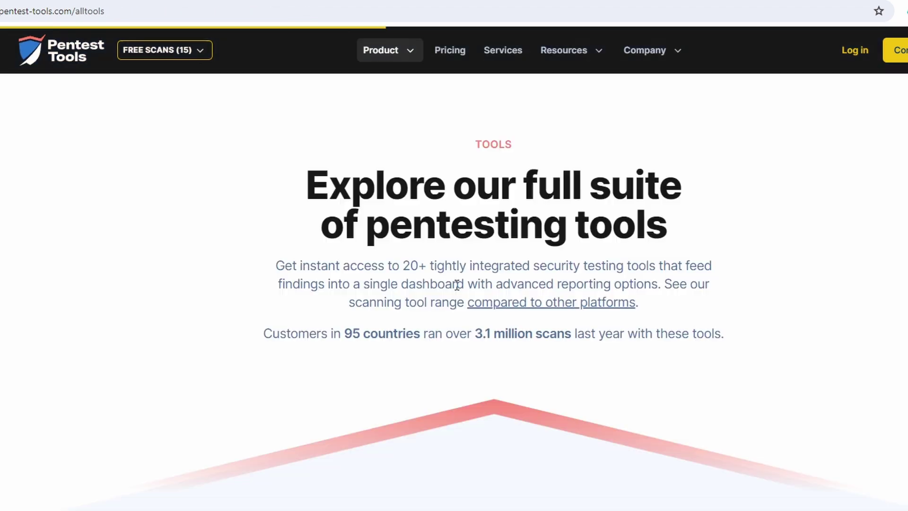
scroll(562, 363, "down", 5)
scroll(566, 368, "down", 10)
scroll(565, 367, "up", 2)
scroll(553, 362, "up", 3)
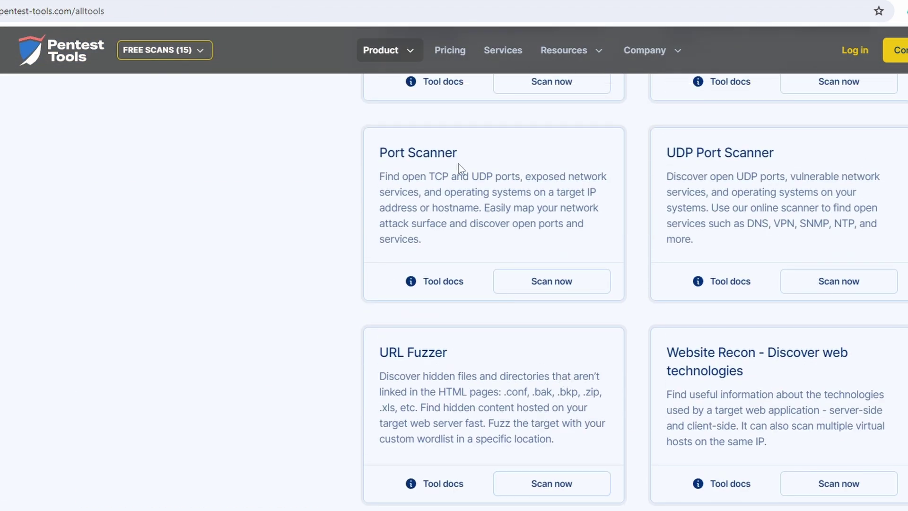
left_click(552, 283)
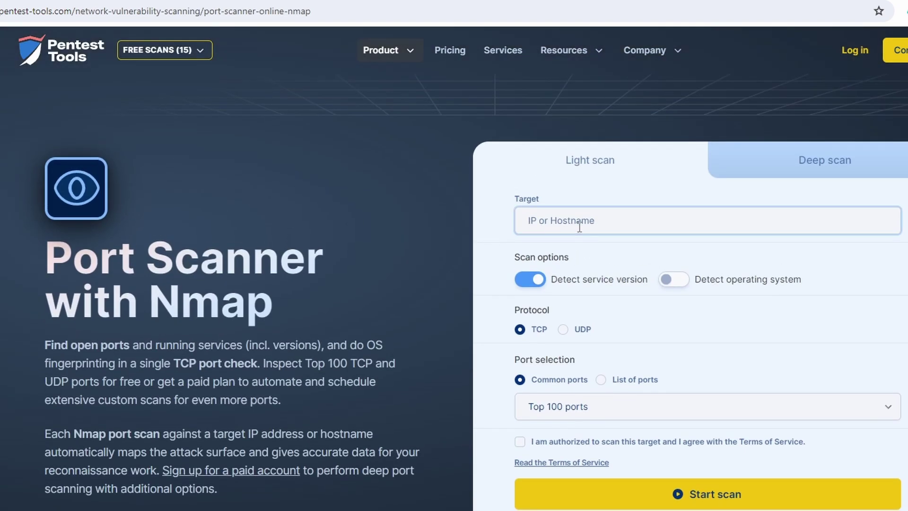
Step: Target webserver.netsums.com, confirm scan authorization, and start the port scan
left_click(612, 224)
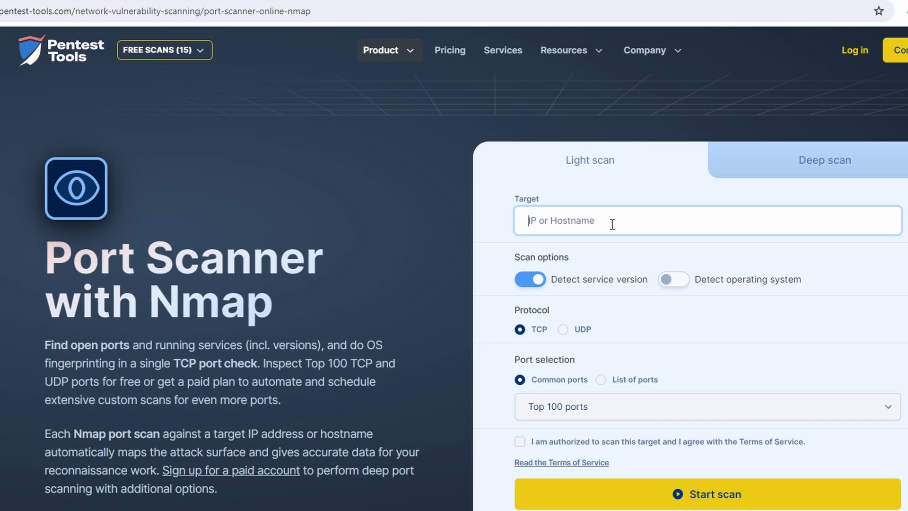
type("webserver.netsumsecom")
left_click(558, 445)
left_click(738, 497)
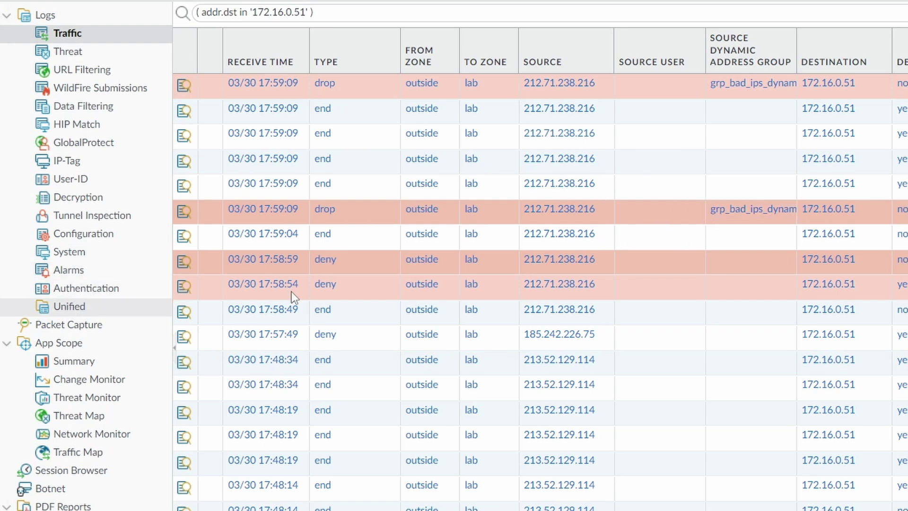
Step: Show the unified log for 172.16.0.51 and inspect the vulnerability threat entry's columns
left_click(69, 310)
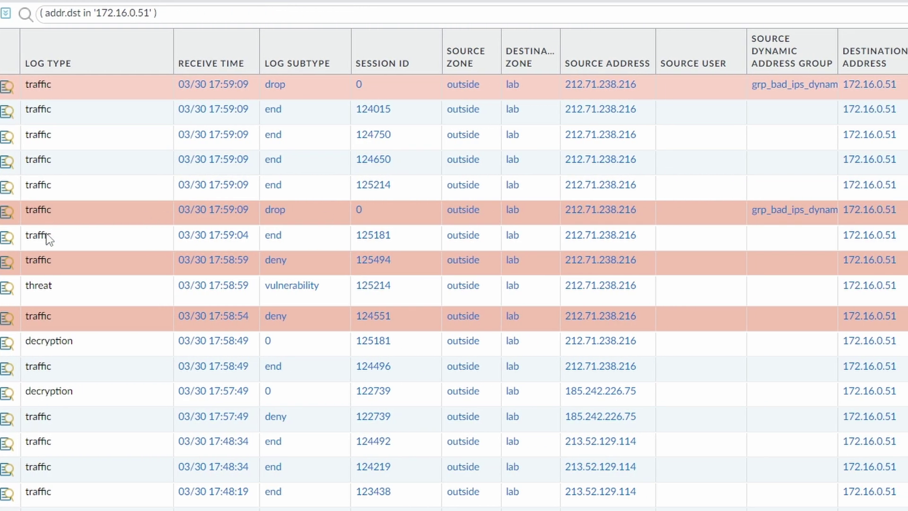
left_click(66, 293)
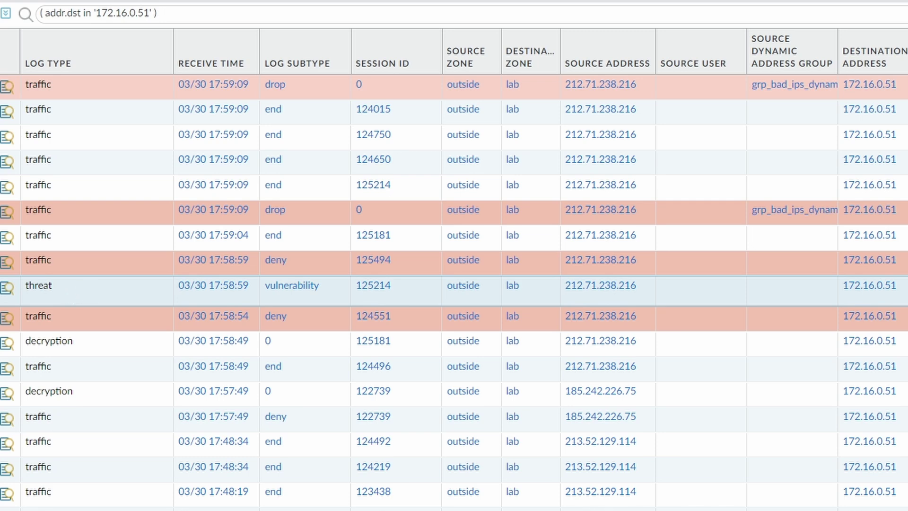
scroll(492, 369, "right", 10)
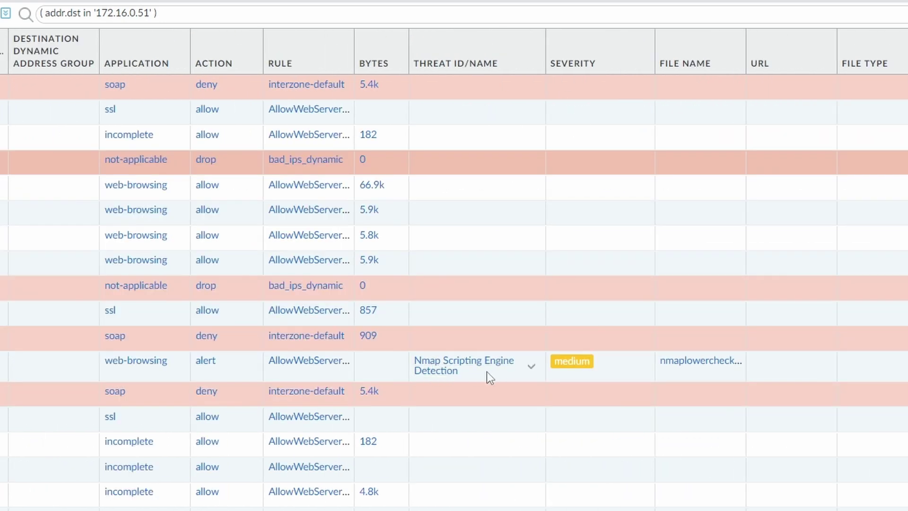
scroll(454, 268, "left", 6)
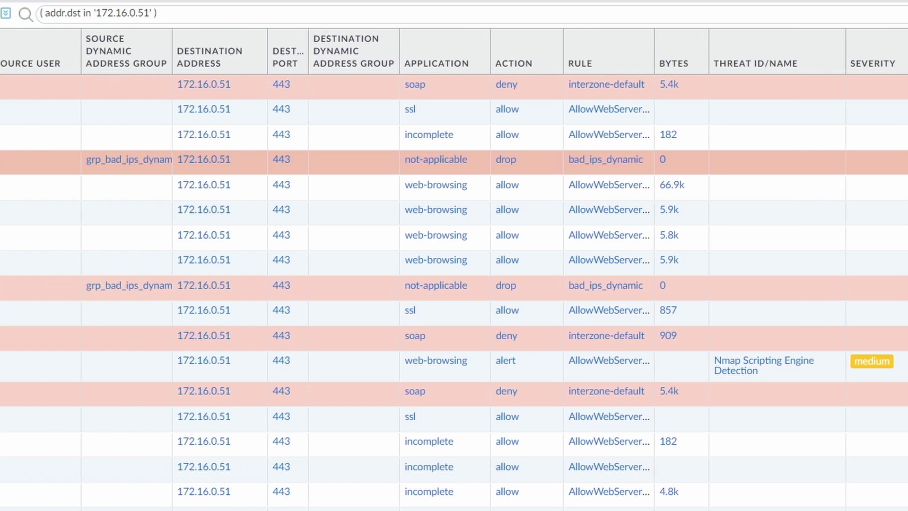
scroll(583, 393, "left", 10)
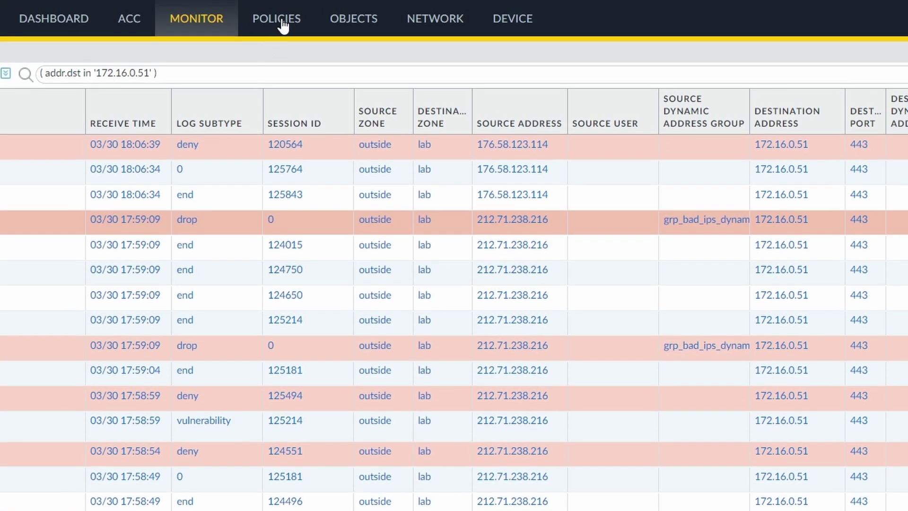
Step: In security policies, list grp_bad_ips_dynamic's registered members, showing 212.71.238.216
left_click(283, 24)
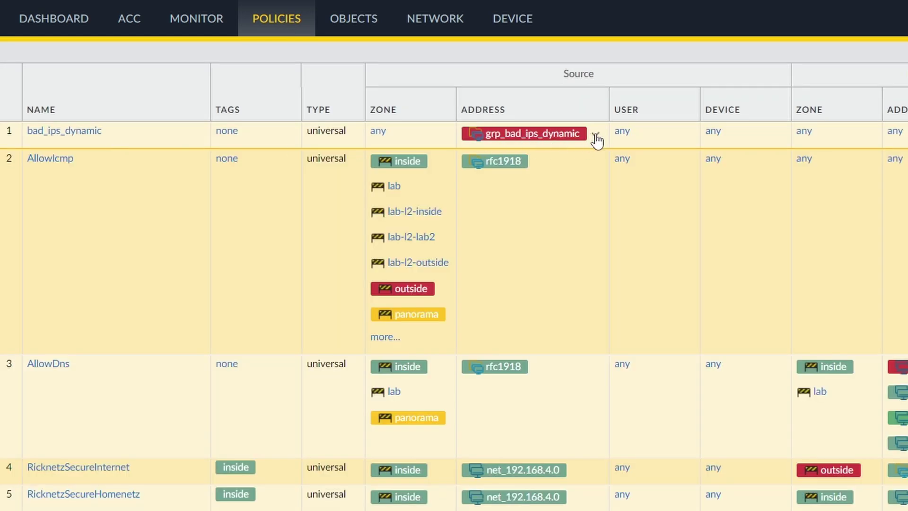
left_click(596, 137)
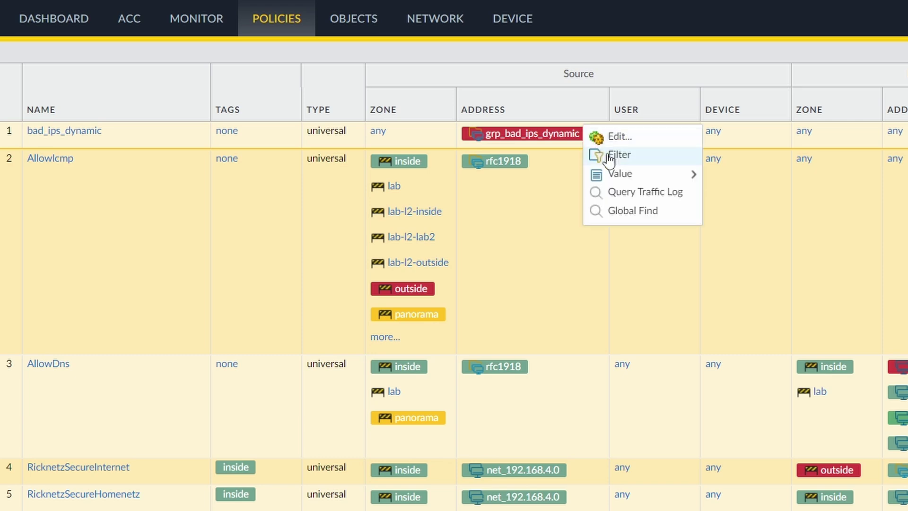
mouse_move(624, 178)
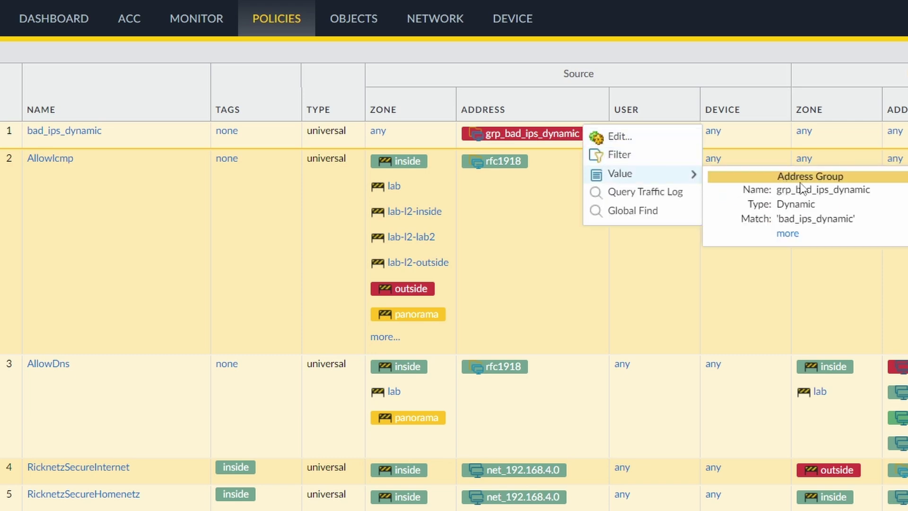
left_click(787, 234)
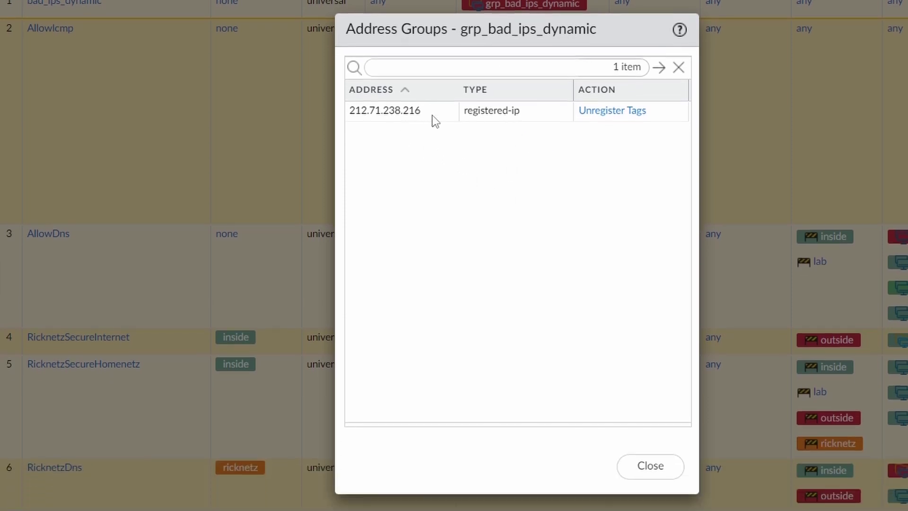
Step: Unregister the bad_ips_dynamic tag from 212.71.238.216
left_click(632, 111)
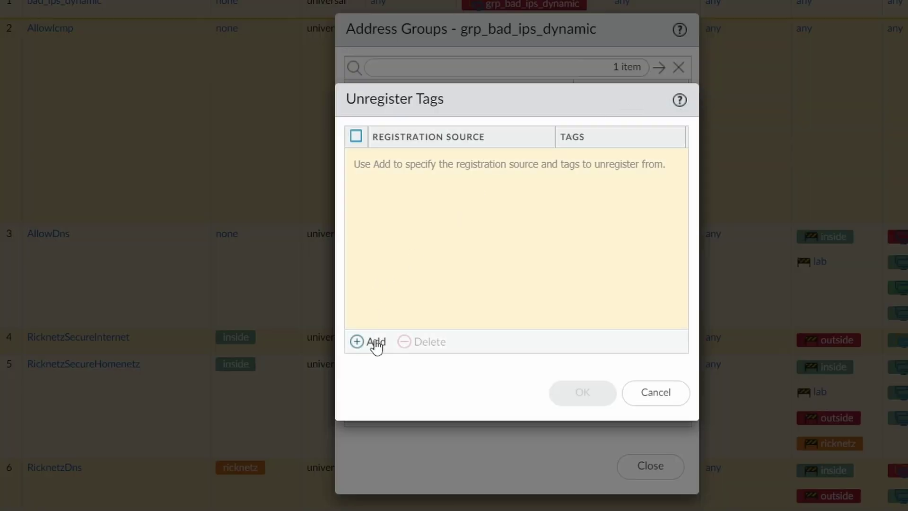
left_click(377, 343)
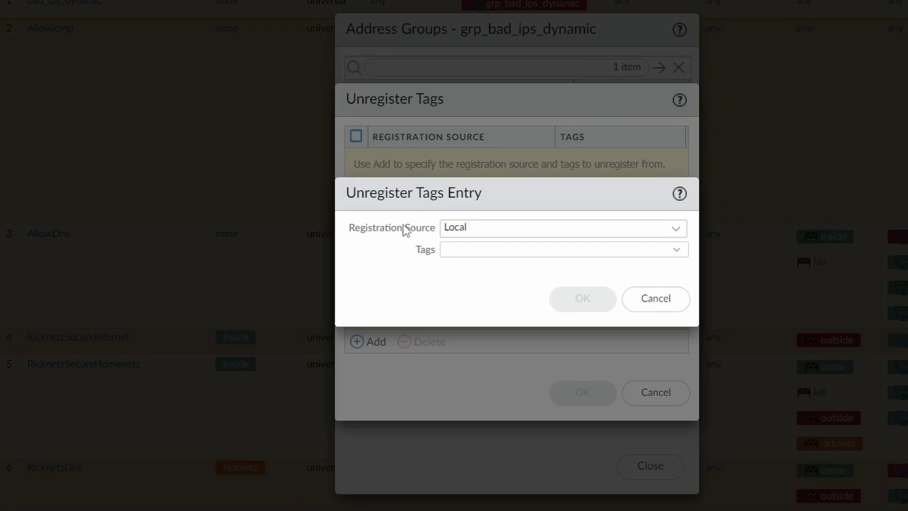
left_click(676, 251)
left_click(490, 273)
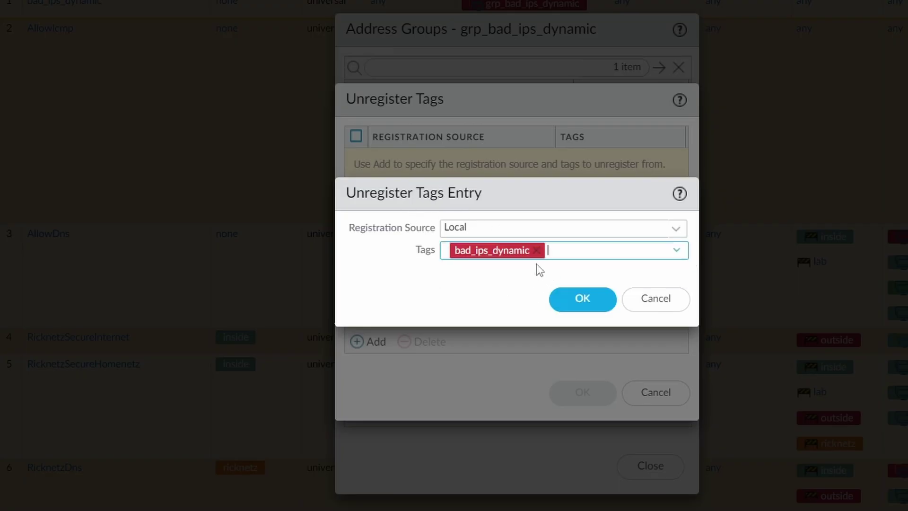
left_click(586, 306)
left_click(583, 392)
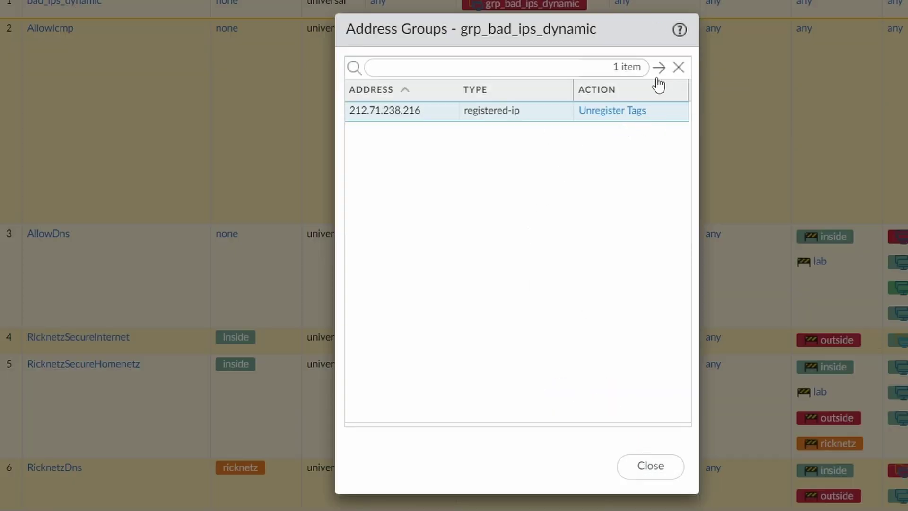
Step: Close the member list and reopen grp_bad_ips_dynamic's members to verify
left_click(651, 467)
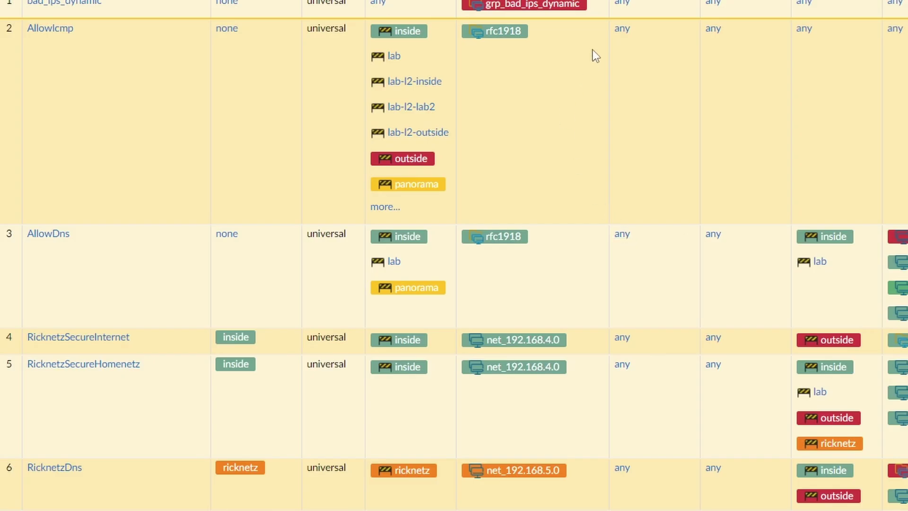
left_click(596, 6)
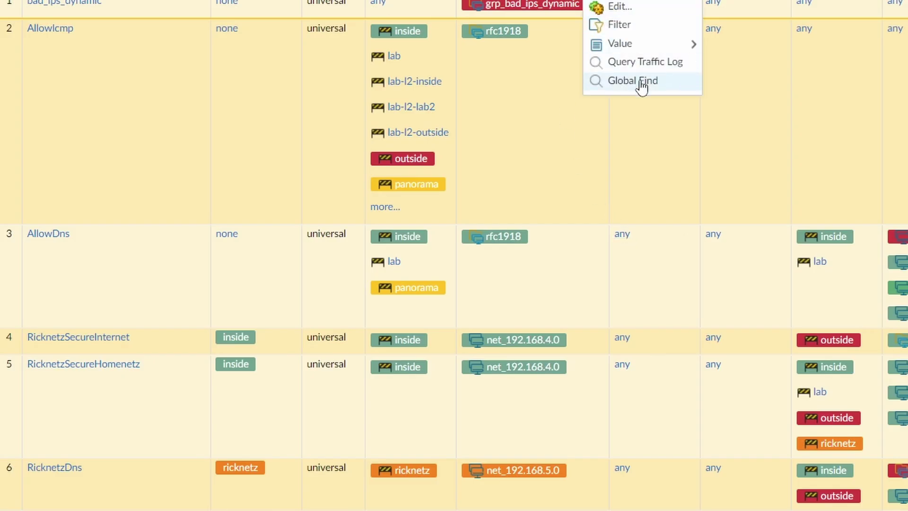
mouse_move(649, 44)
left_click(788, 104)
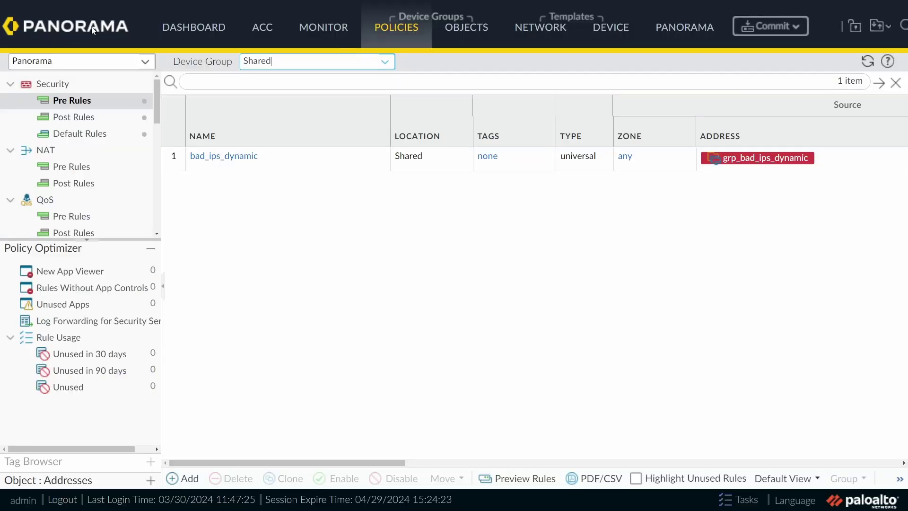
left_click(893, 159)
mouse_move(847, 214)
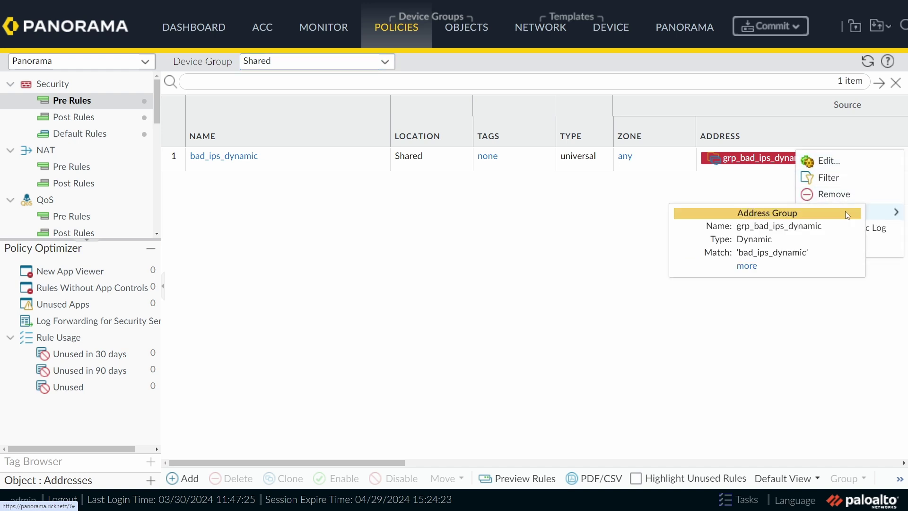
left_click(747, 266)
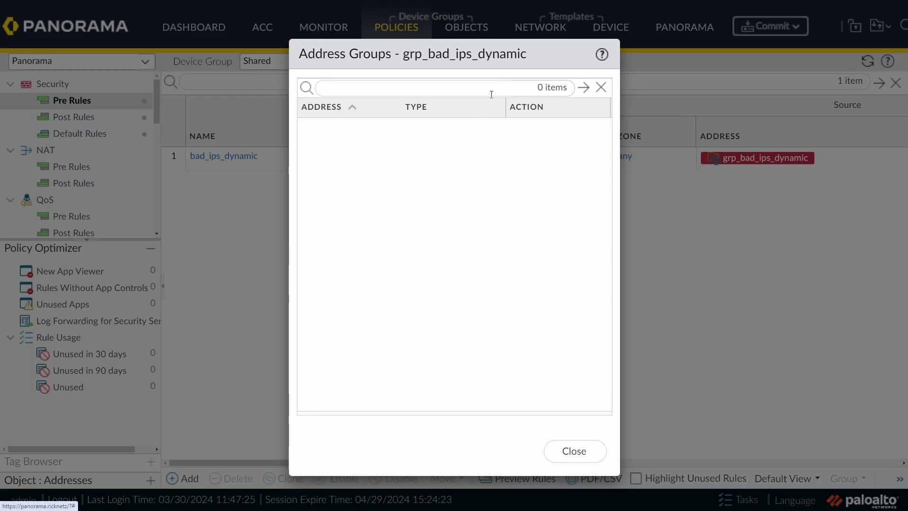
left_click(575, 450)
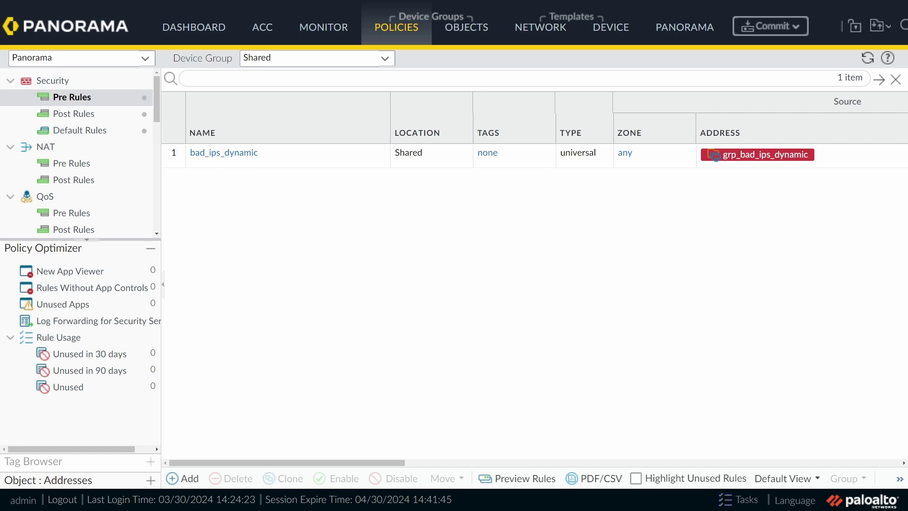
Step: Edit lf_bad_ips under Objects > Log Forwarding and open its add_tag_bad_ips_dynamic match list
left_click(468, 34)
scroll(137, 253, "down", 3)
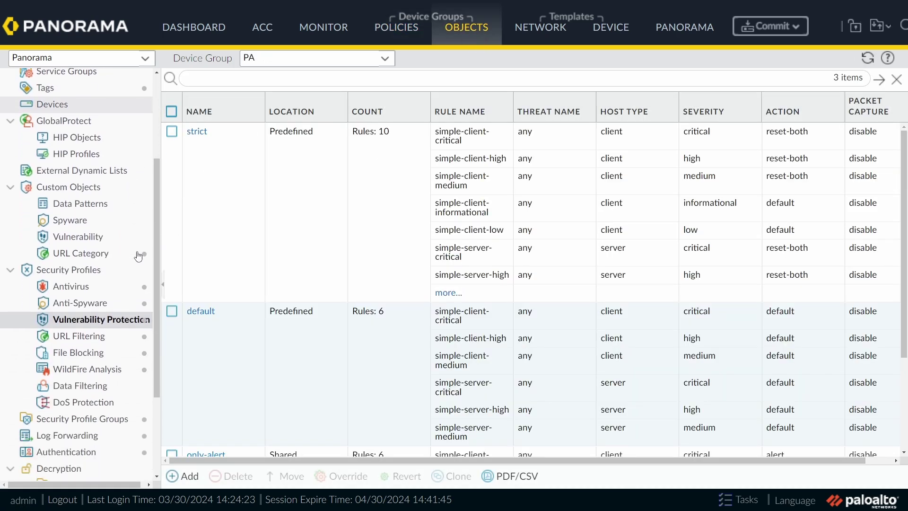
left_click(76, 439)
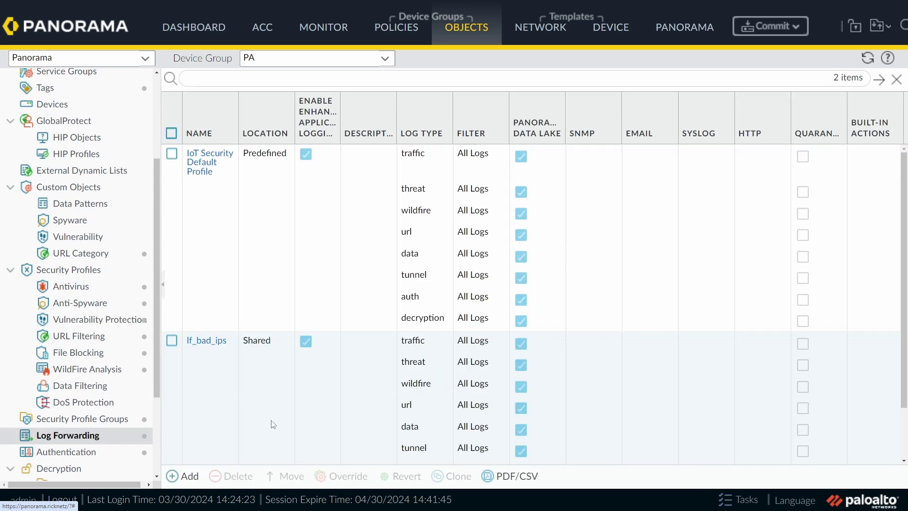
left_click(212, 344)
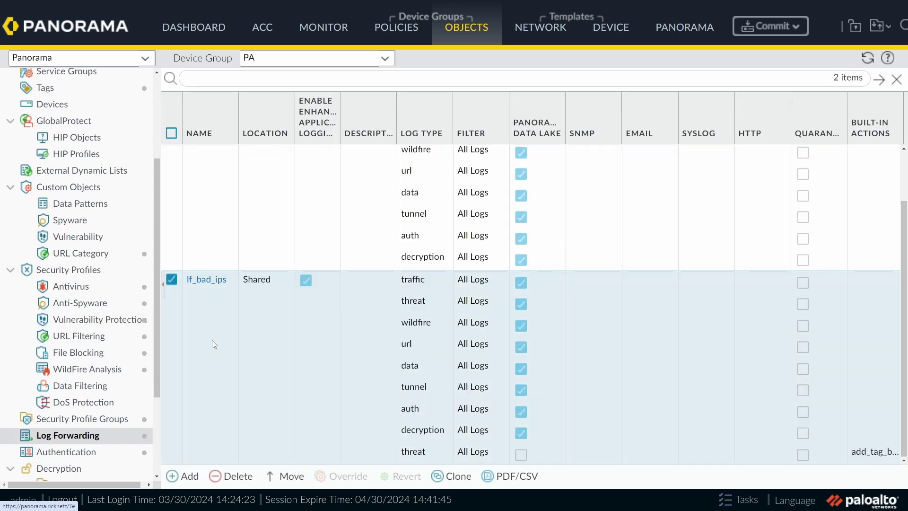
left_click(207, 279)
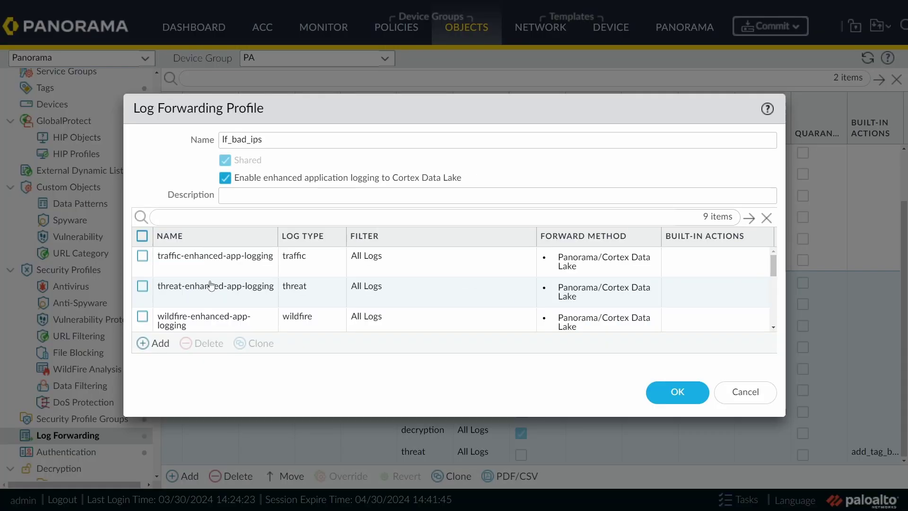
scroll(213, 286, "down", 5)
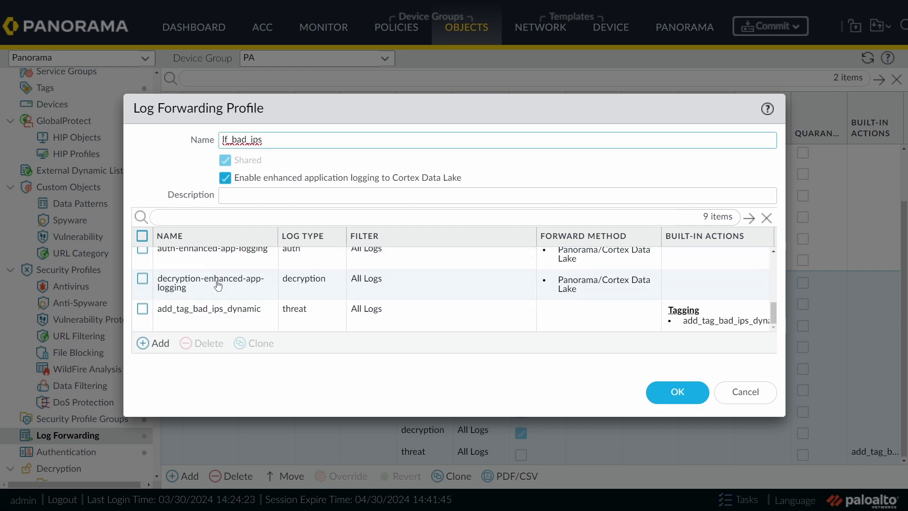
left_click(218, 314)
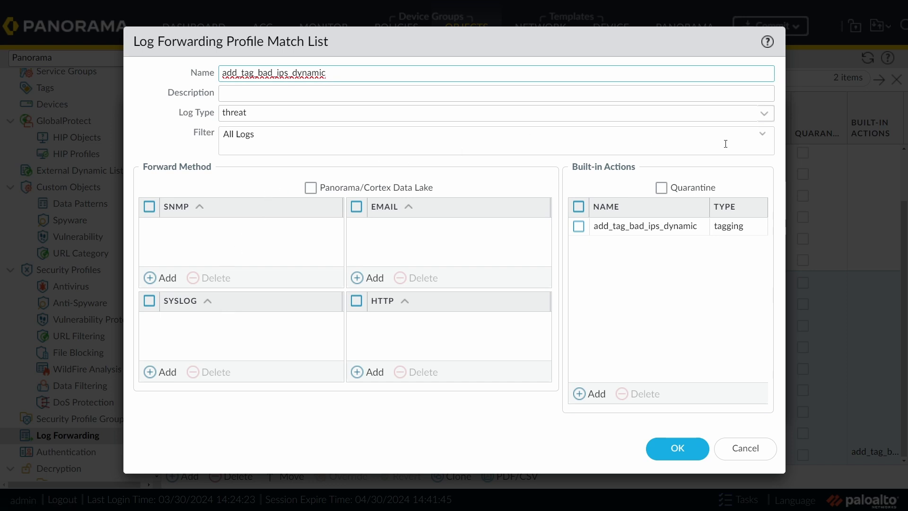
Step: In the Filter Builder, add the condition severity greater than or equal to medium
left_click(762, 135)
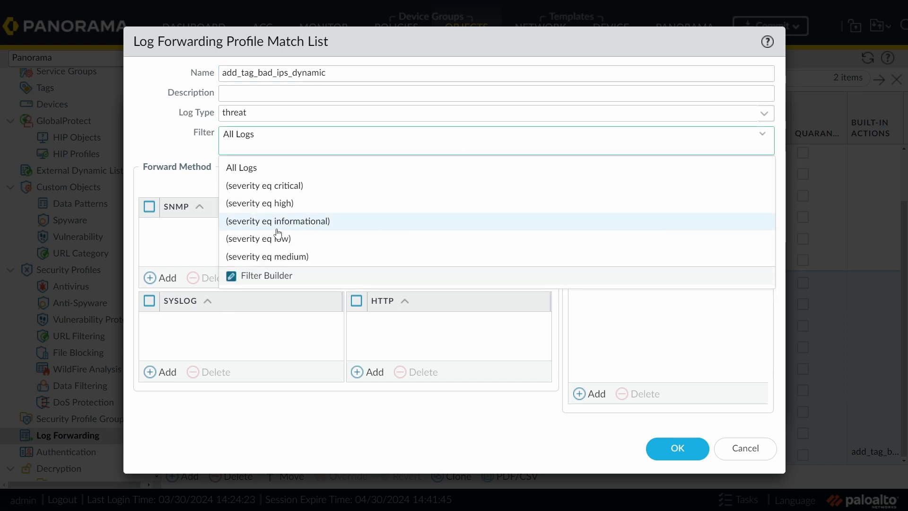
left_click(283, 277)
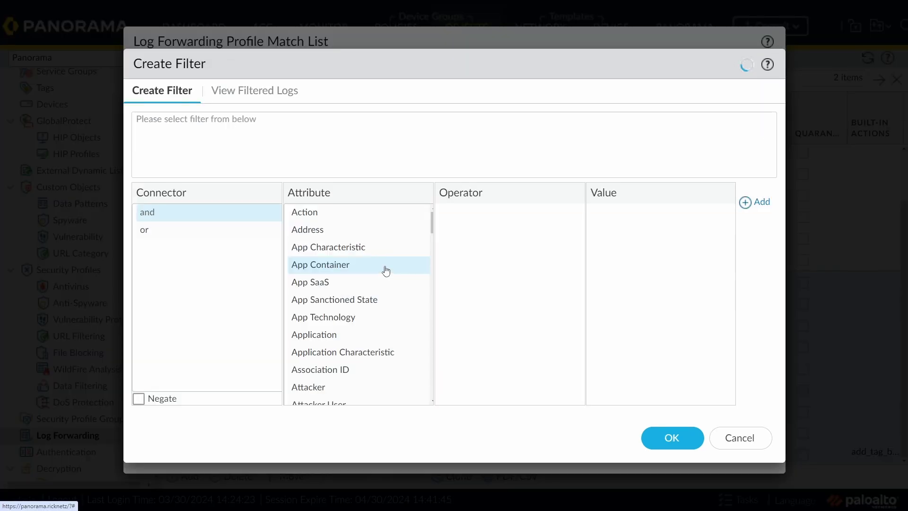
scroll(378, 320, "down", 10)
scroll(379, 320, "up", 3)
left_click(329, 268)
left_click(499, 250)
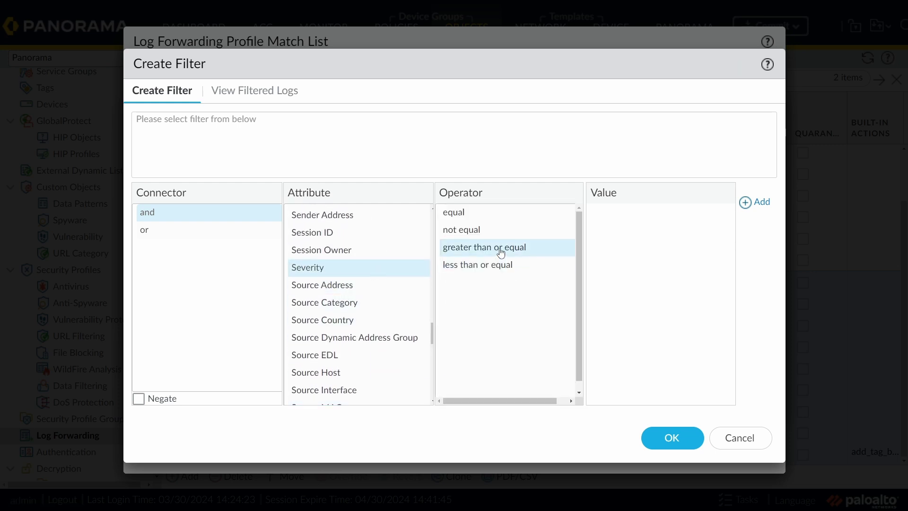
left_click(628, 250)
left_click(760, 203)
Step: Exclude source addresses in 20.2.2.0/24 and apply the filter to the match list
mouse_move(432, 328)
left_mouse_down()
mouse_move(434, 251)
mouse_move(440, 331)
left_mouse_up()
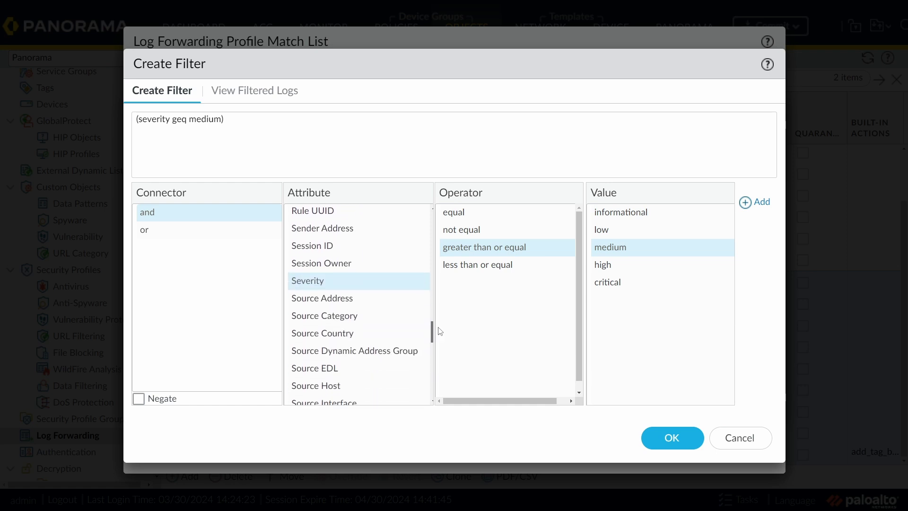
left_click(339, 299)
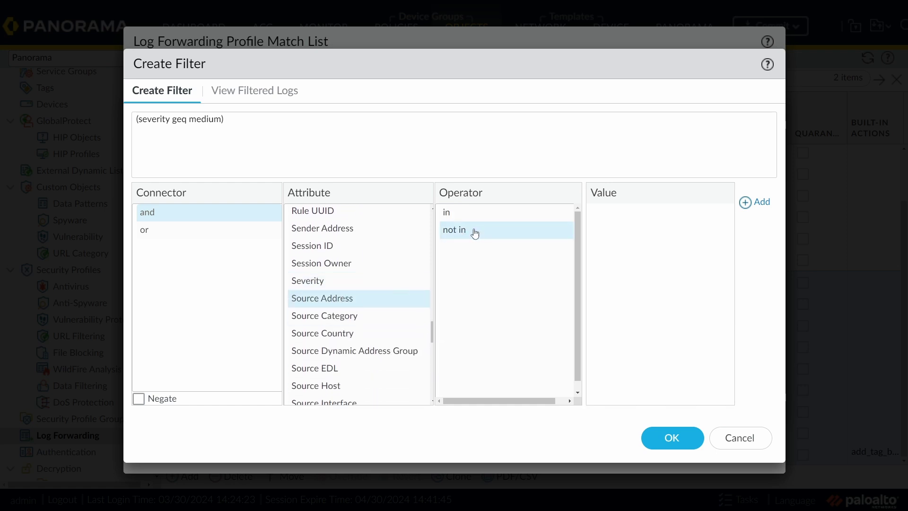
left_click(492, 232)
left_click(623, 215)
type("20.2.")
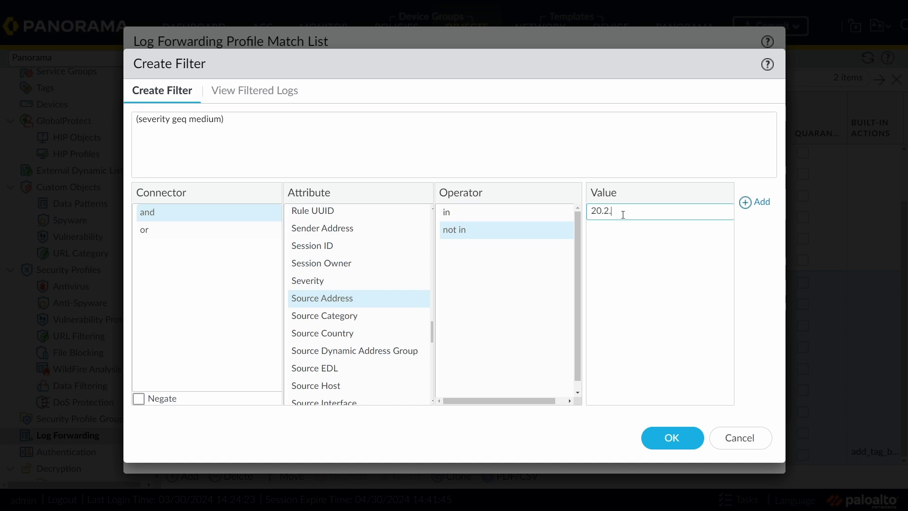
type("02.0/24")
left_click(755, 202)
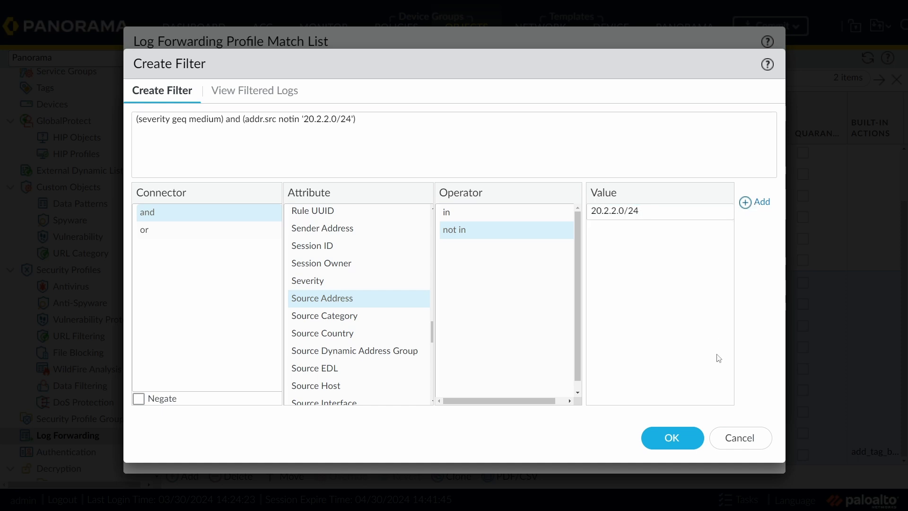
left_click(675, 437)
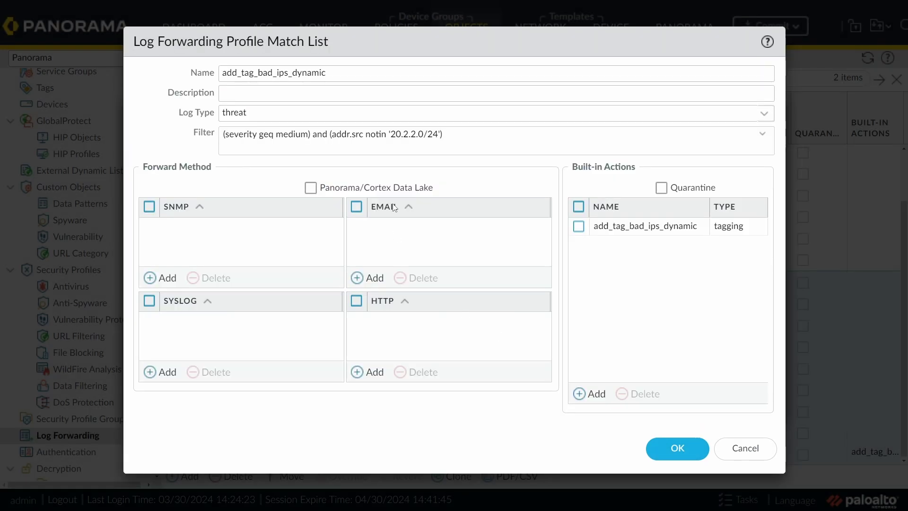